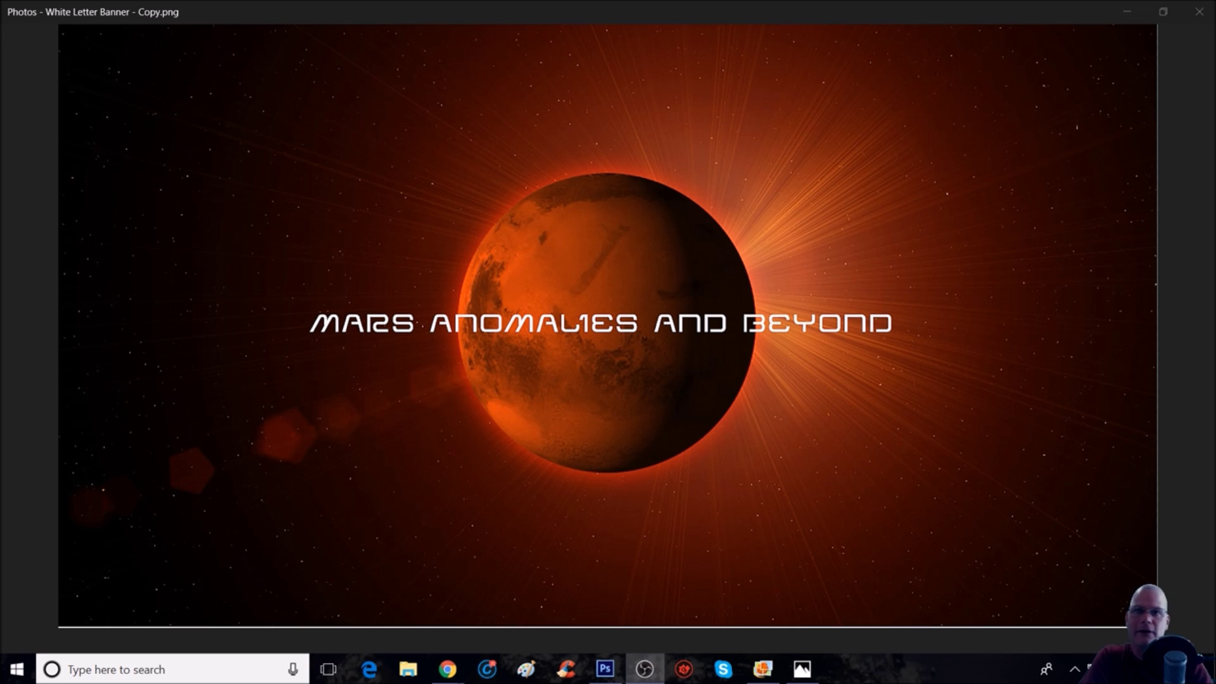
mouse_move(447, 667)
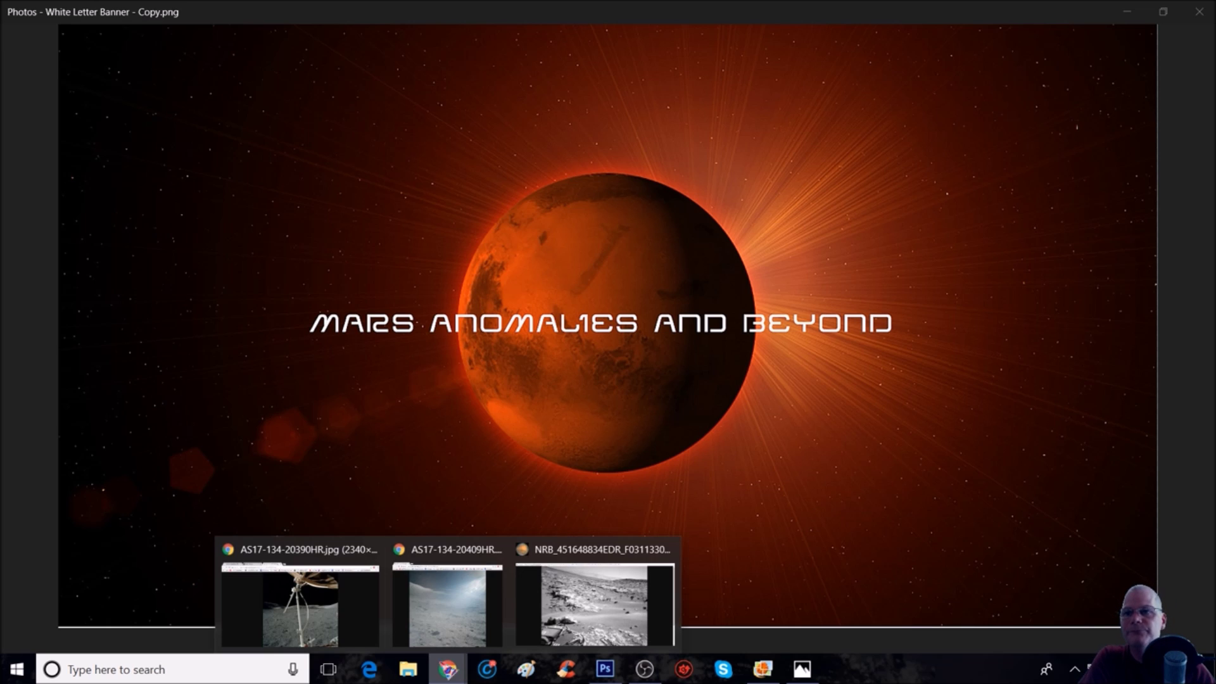
click(331, 600)
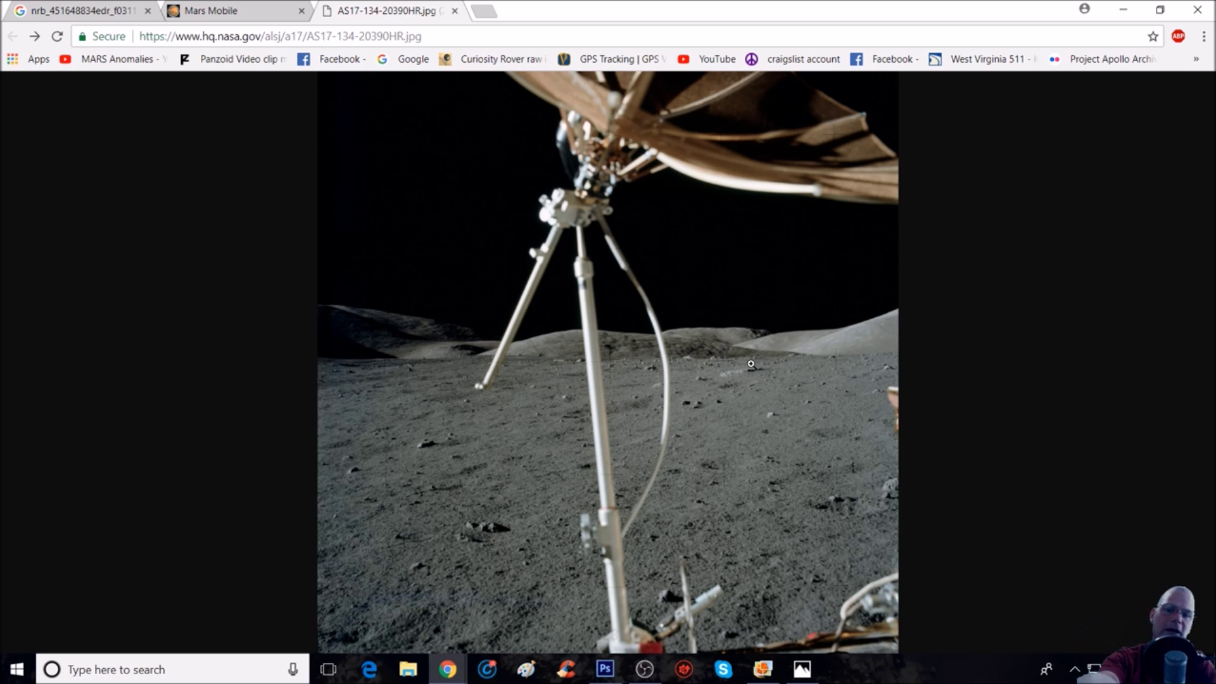
Show the moon photo at full resolution and zoom the page to 125%.
click(578, 377)
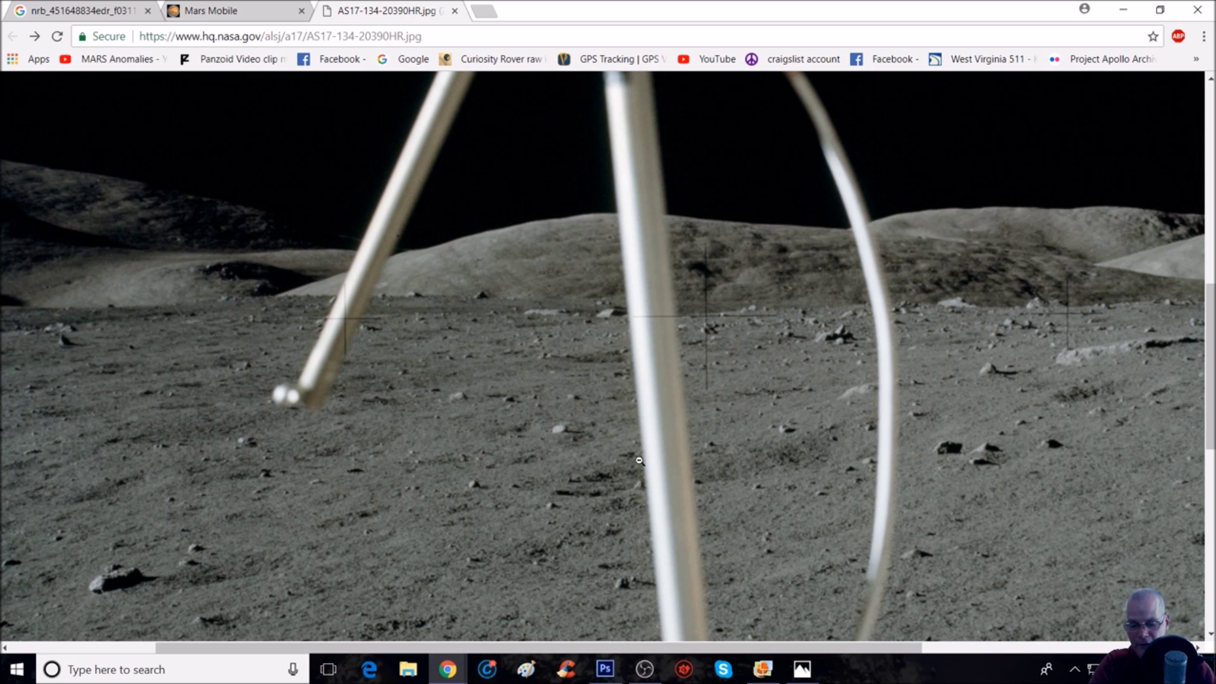
drag(529, 647, 793, 648)
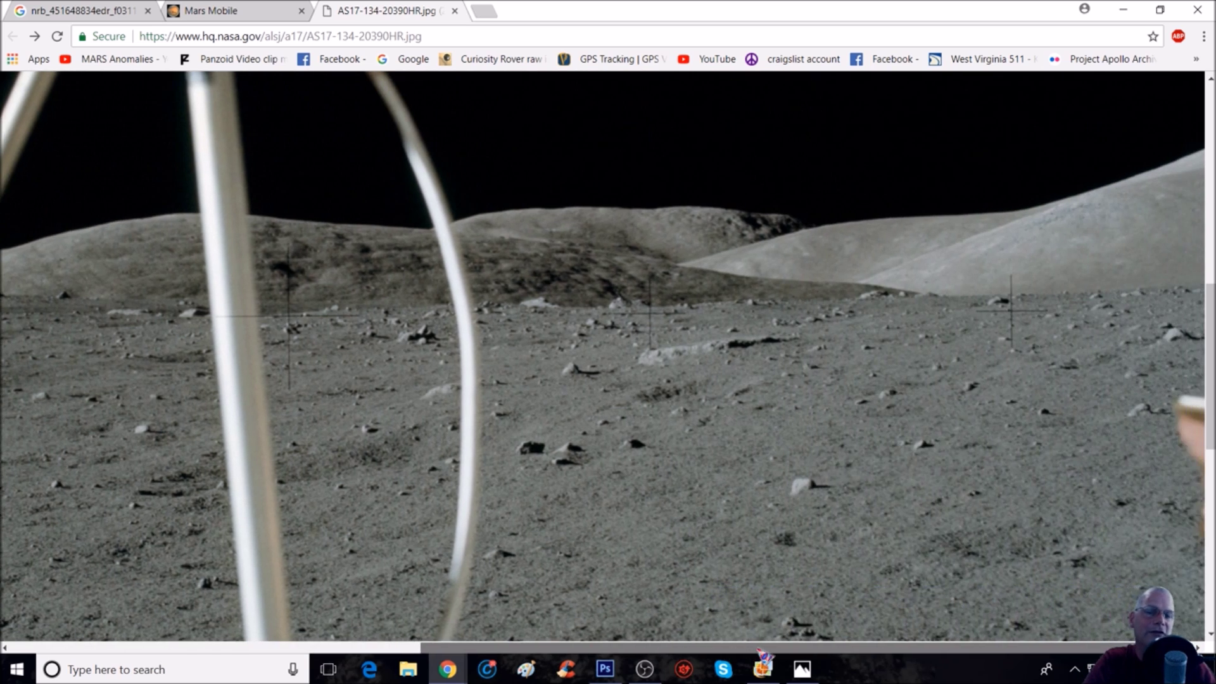
scroll(760, 316, up, 1)
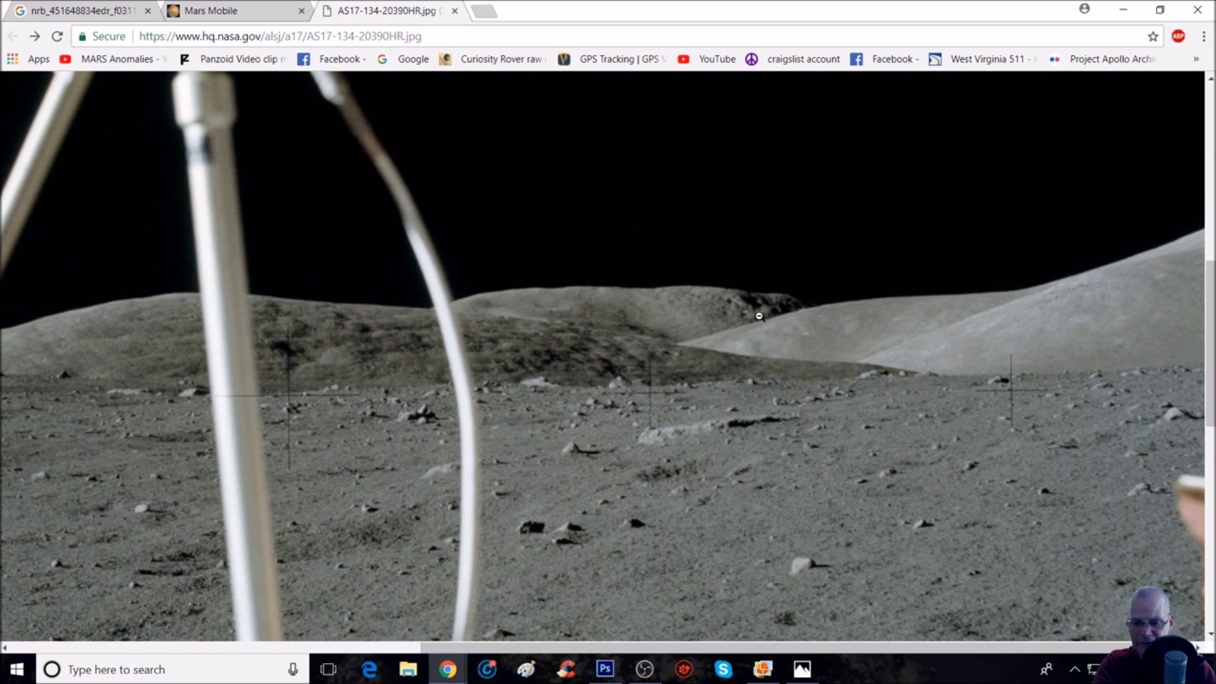
key(ctrl+plus)
key(ctrl+plus)
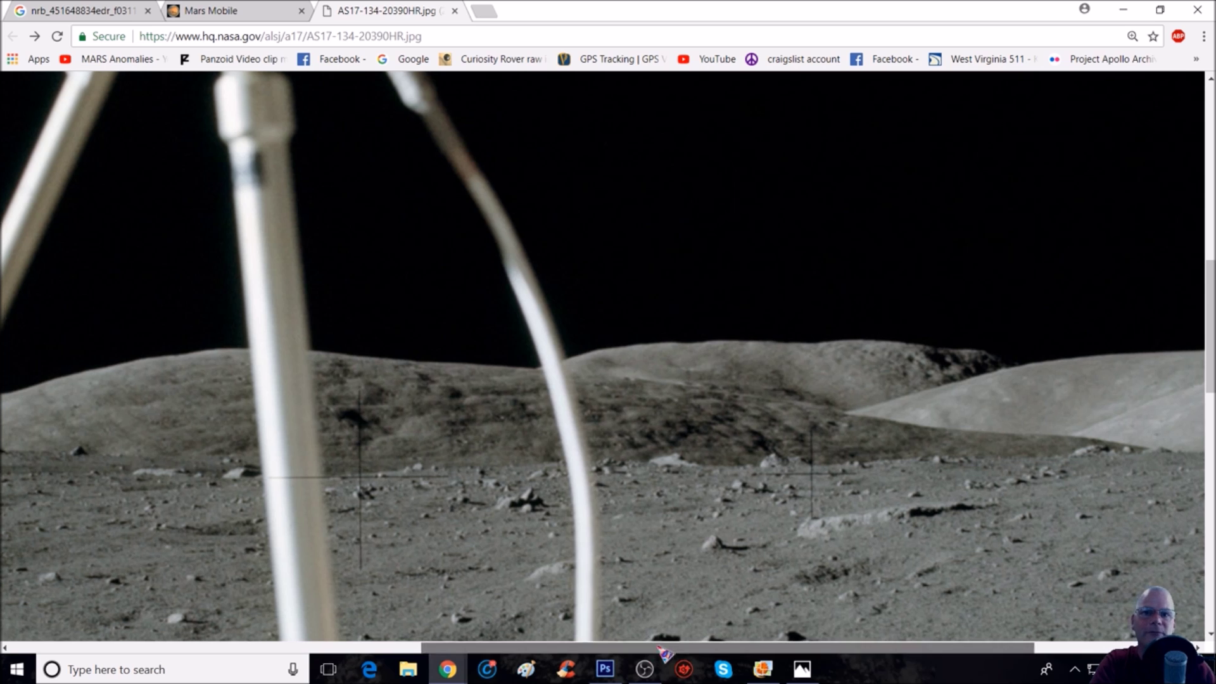
Pan across the enlarged distant hills, then fit the photo back to the window.
drag(665, 647, 821, 647)
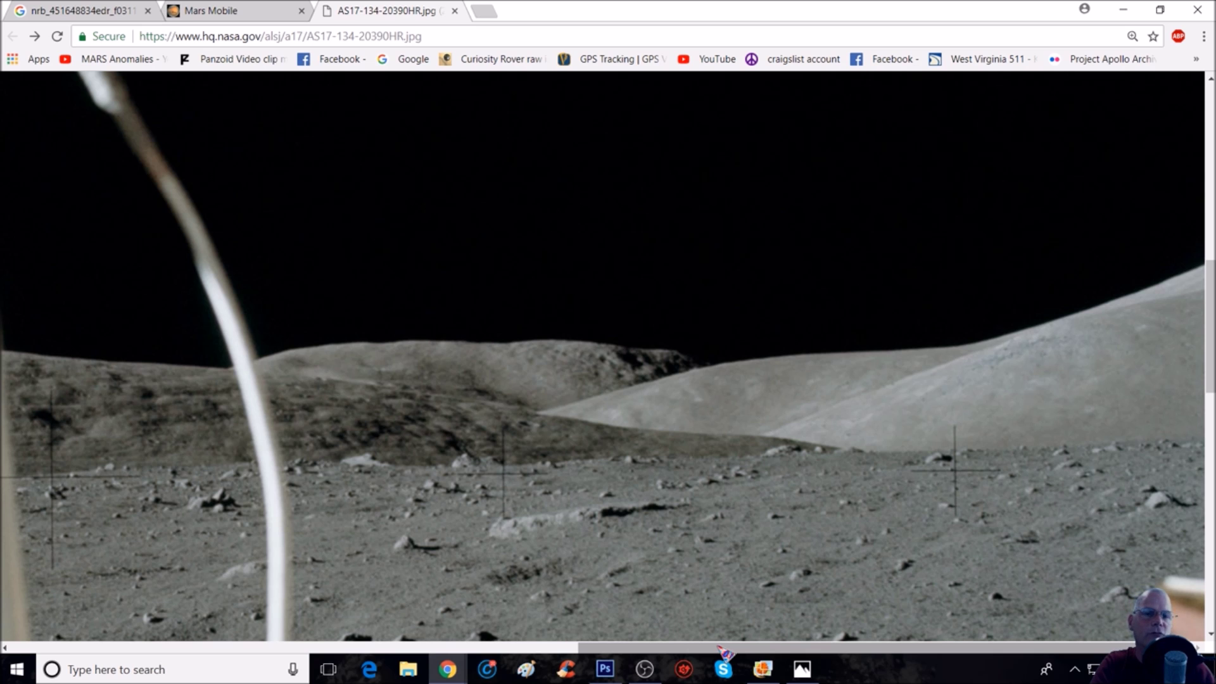
drag(725, 651, 615, 651)
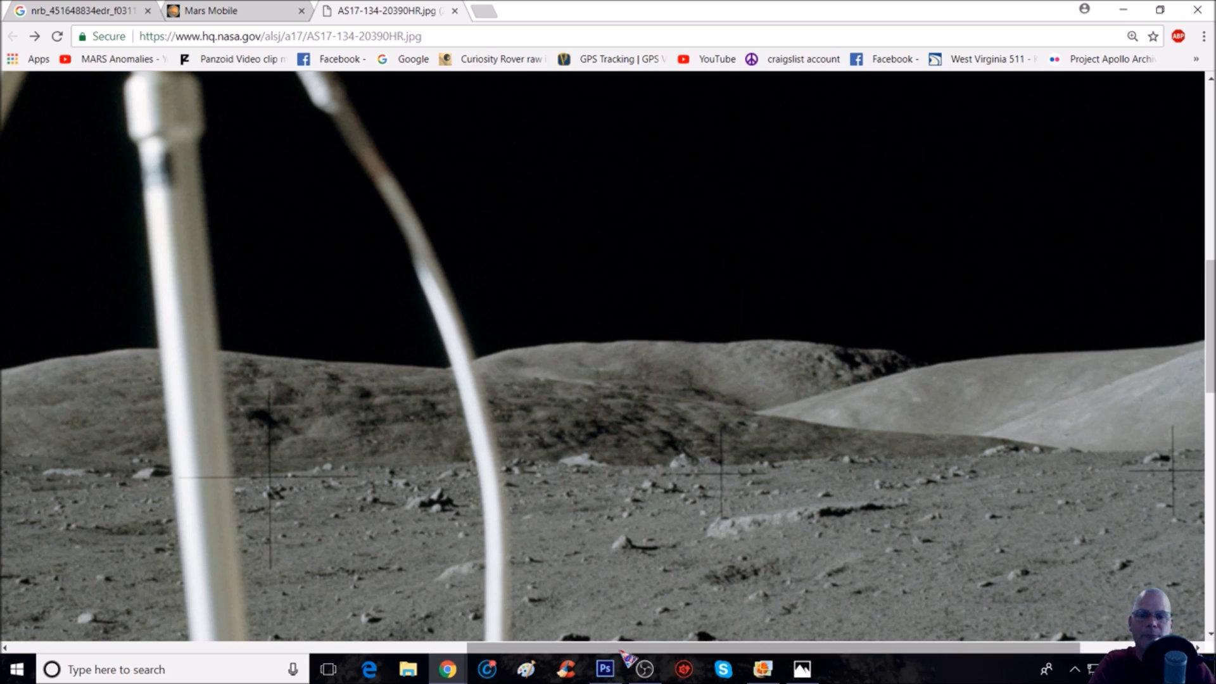
drag(623, 652, 233, 644)
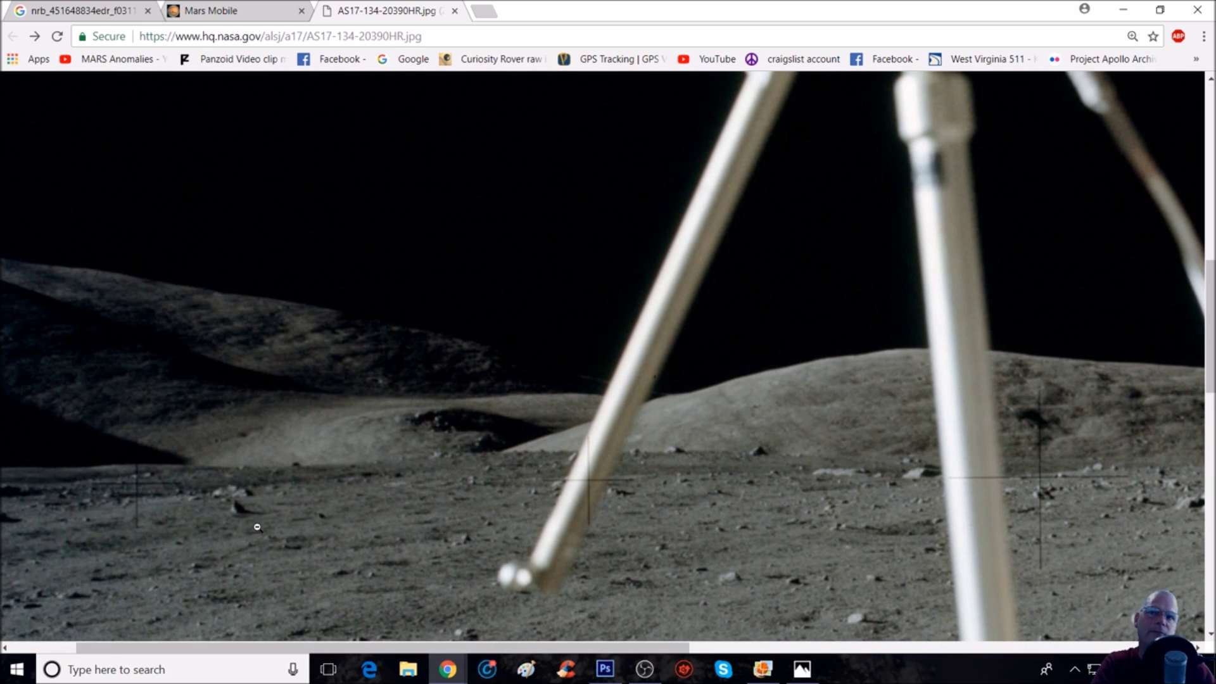
click(257, 527)
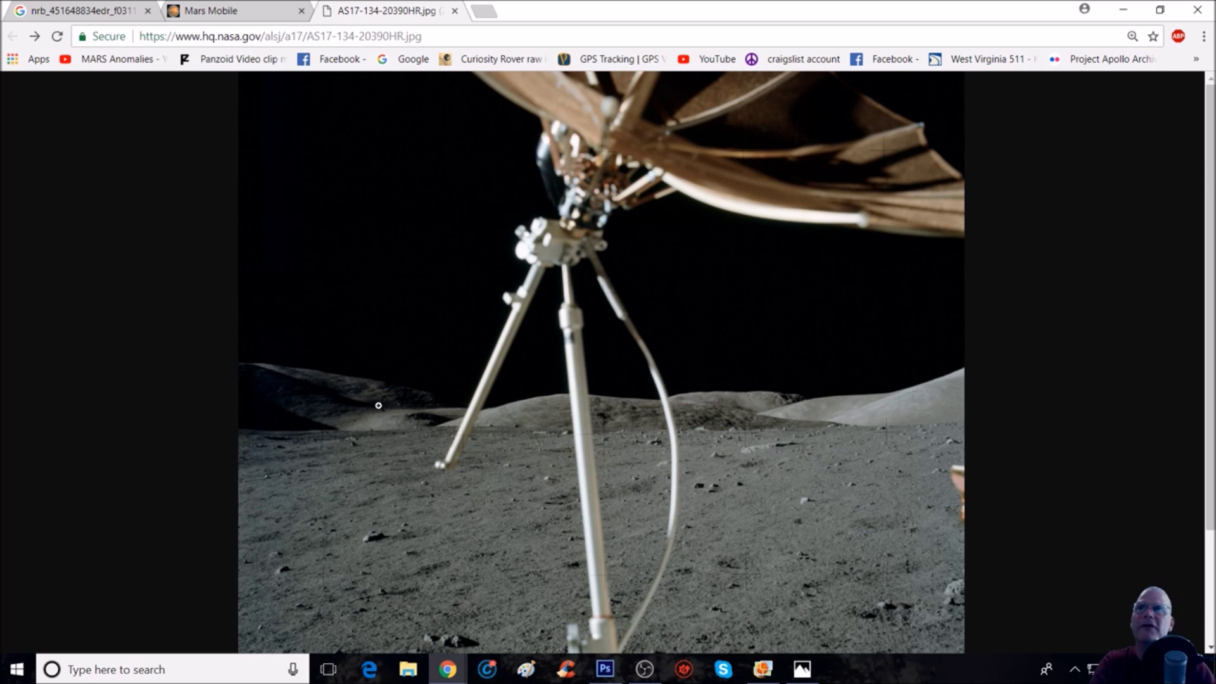
Step Chrome's page zoom through 150%, 175% and 200% to 250%, then open the photo full-size.
key(ctrl+plus)
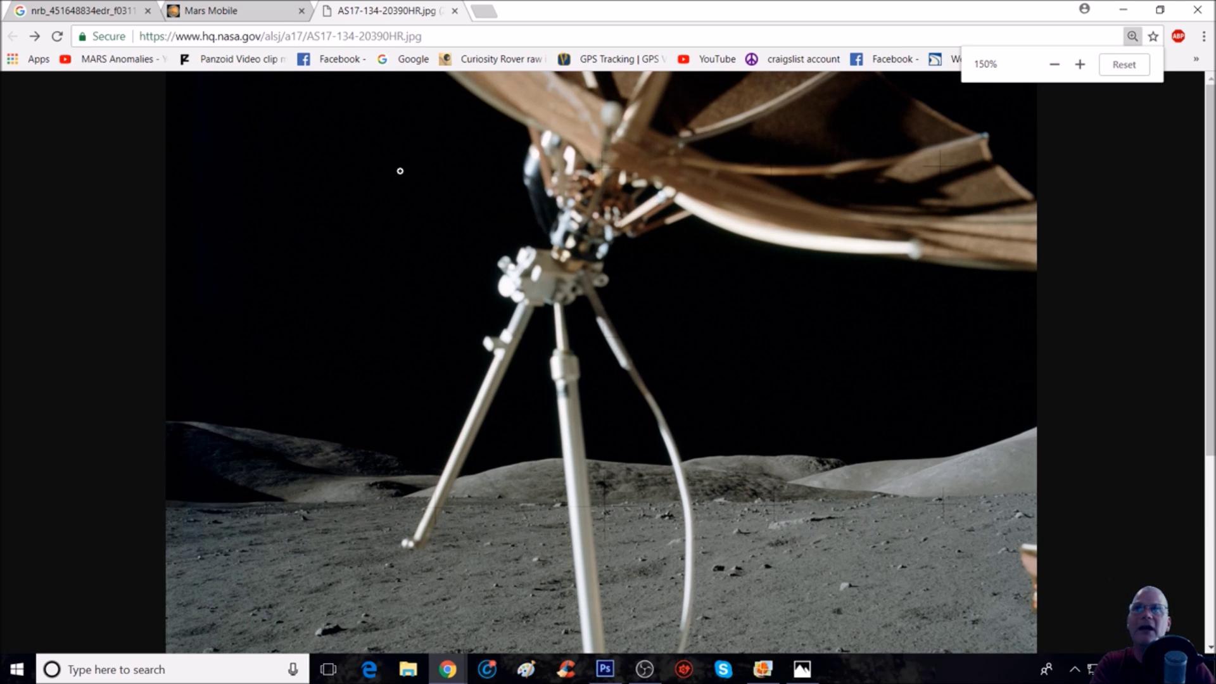
key(ctrl+plus)
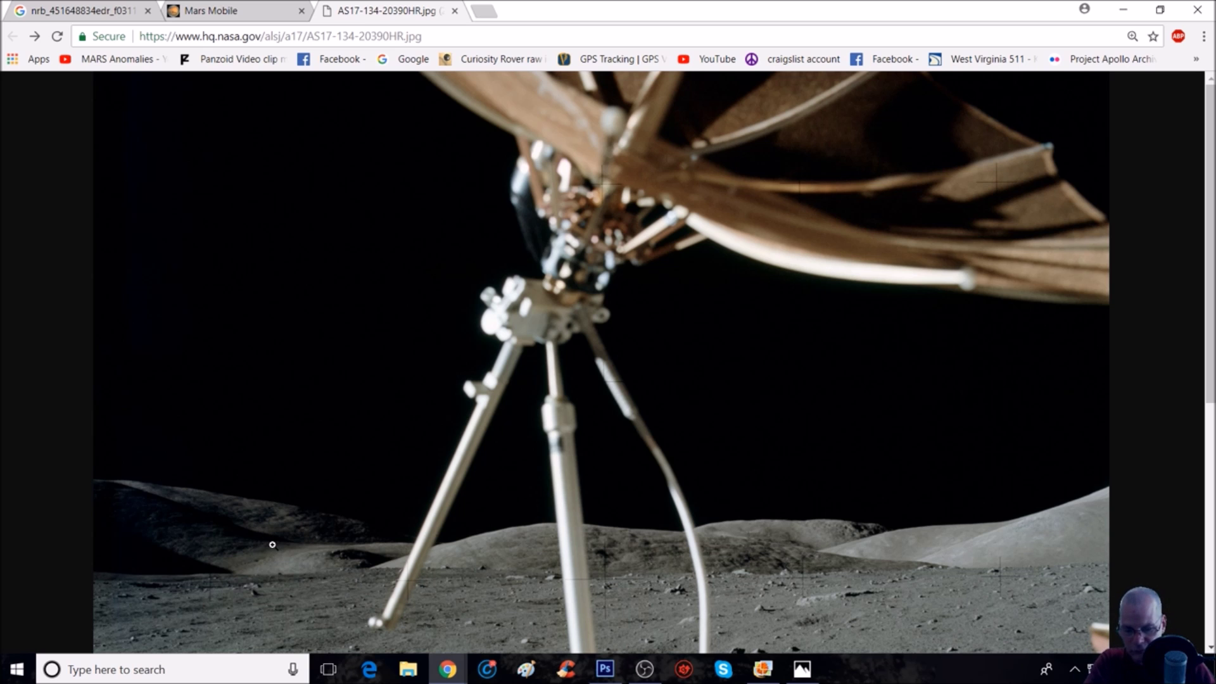
key(ctrl+plus)
scroll(292, 546, down, 3)
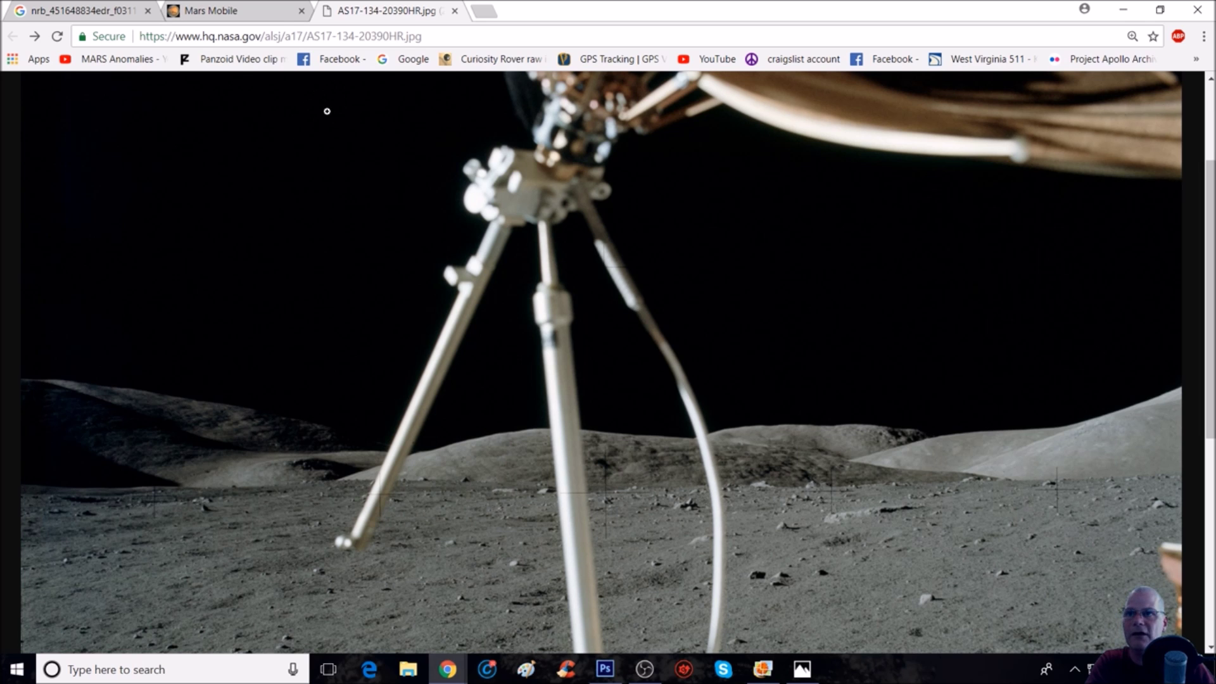
scroll(323, 337, down, 1)
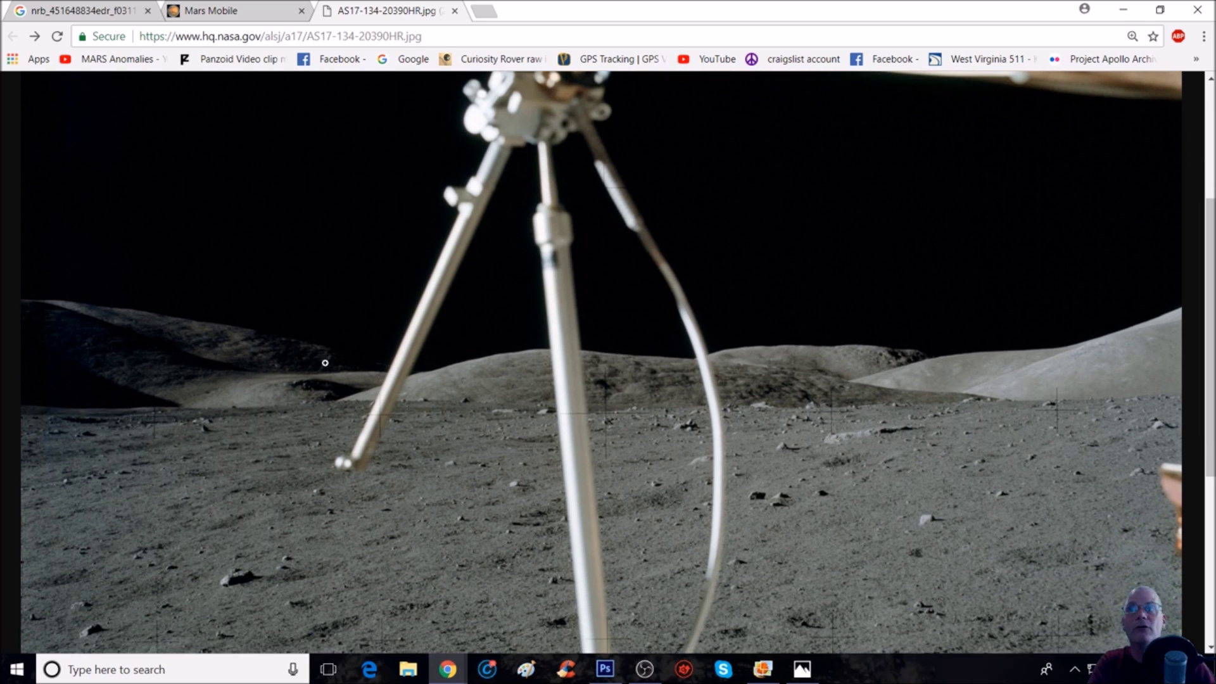
key(ctrl+plus)
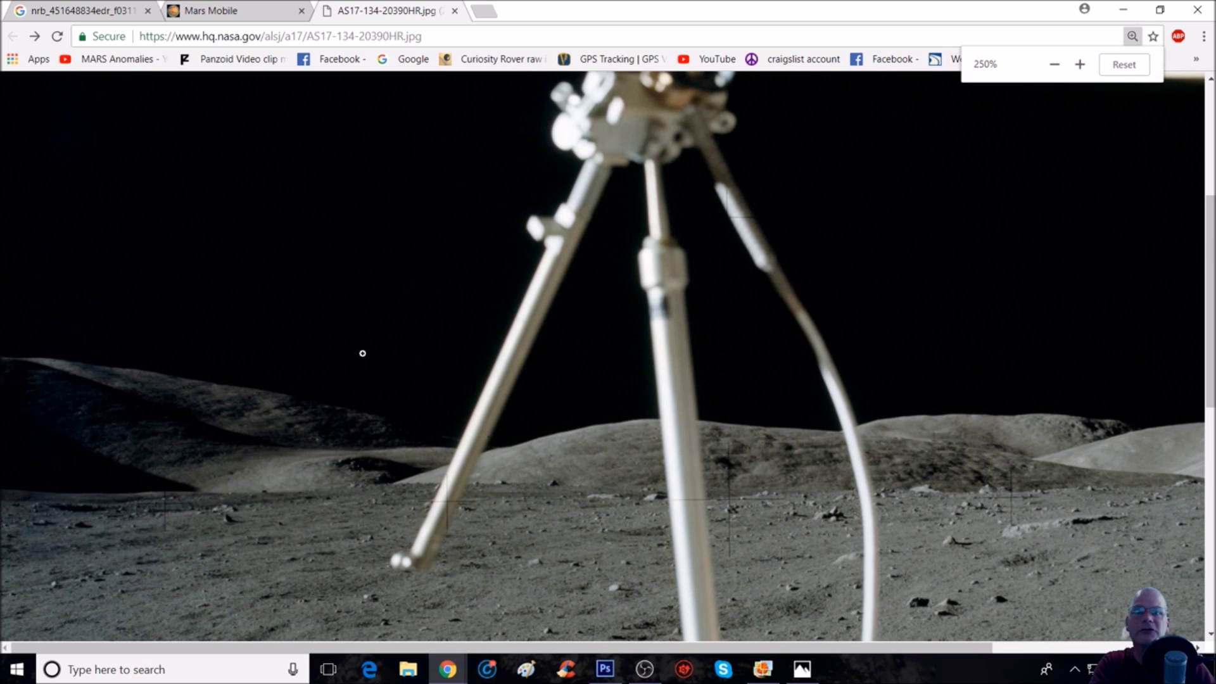
click(403, 400)
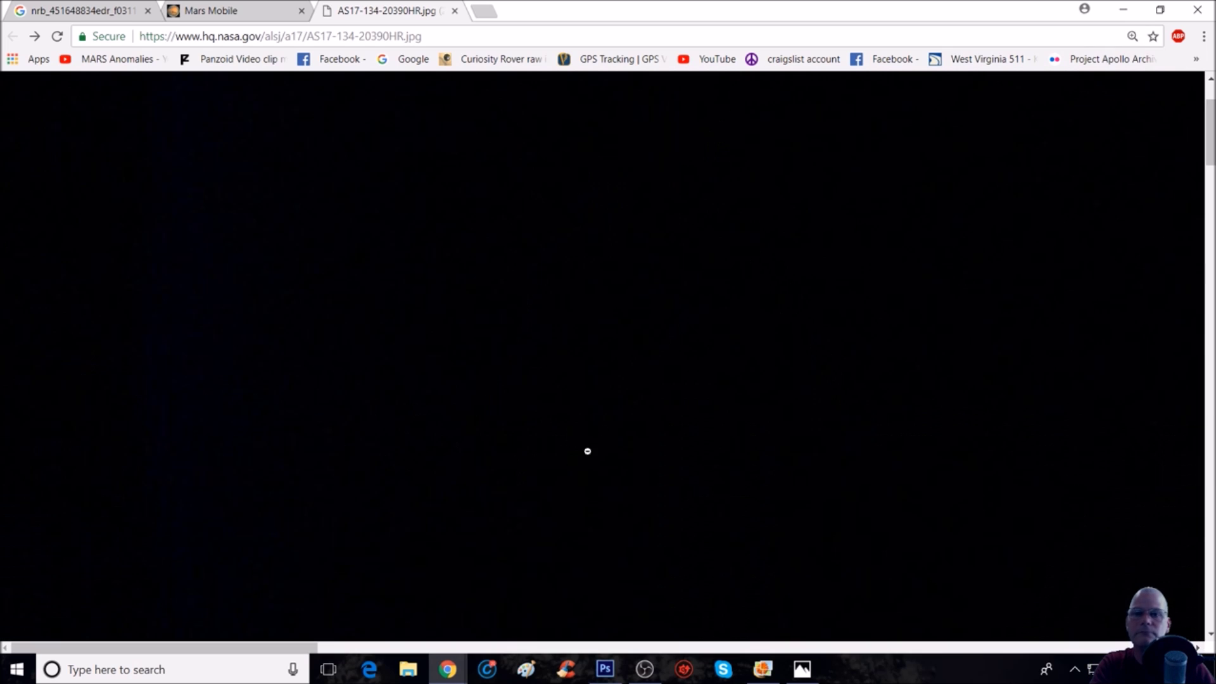
Scroll down and right through the full-size photo toward the dark hillside patch.
scroll(630, 411, down, 10)
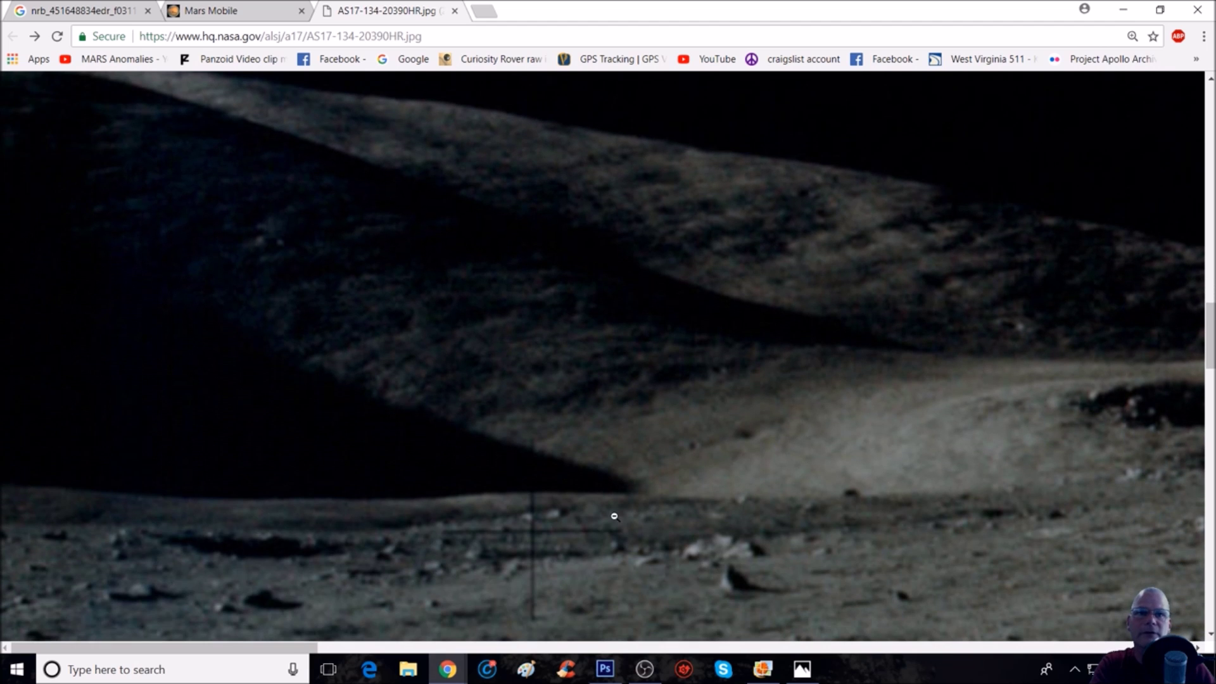
drag(311, 647, 483, 647)
scroll(539, 489, down, 1)
scroll(538, 489, up, 3)
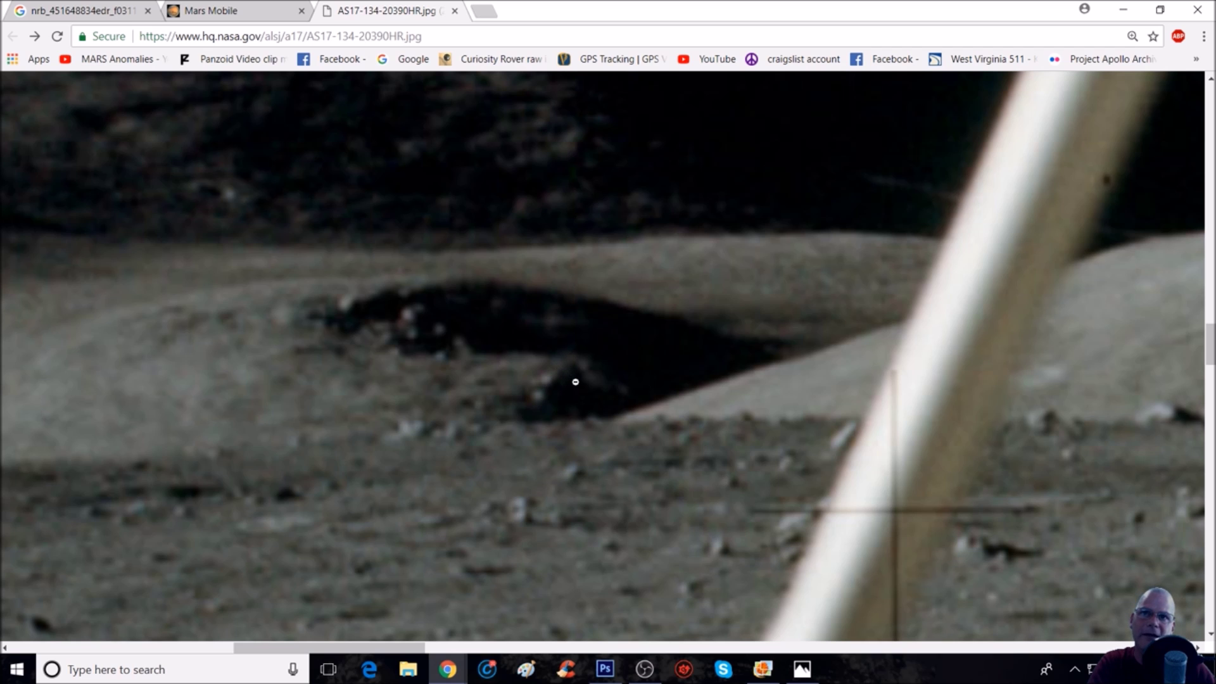
scroll(532, 408, down, 3)
Zoom the page out to 300% and scroll until the hills and dark feature show.
scroll(532, 413, up, 4)
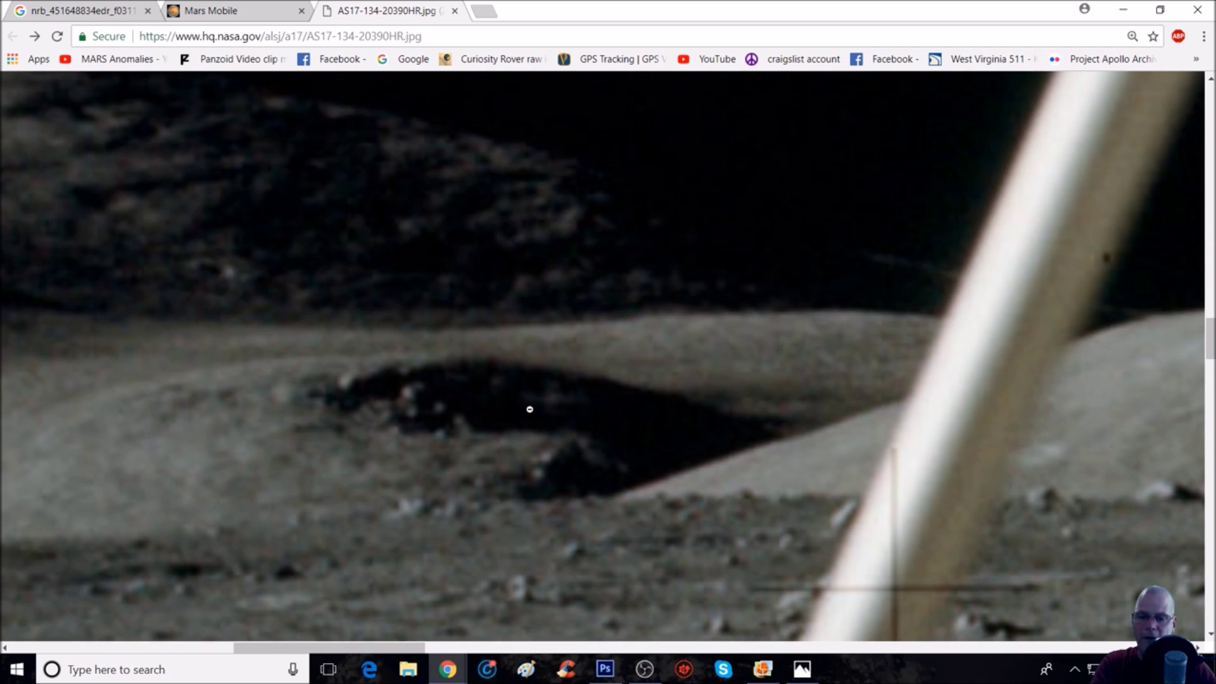
key(ctrl+minus)
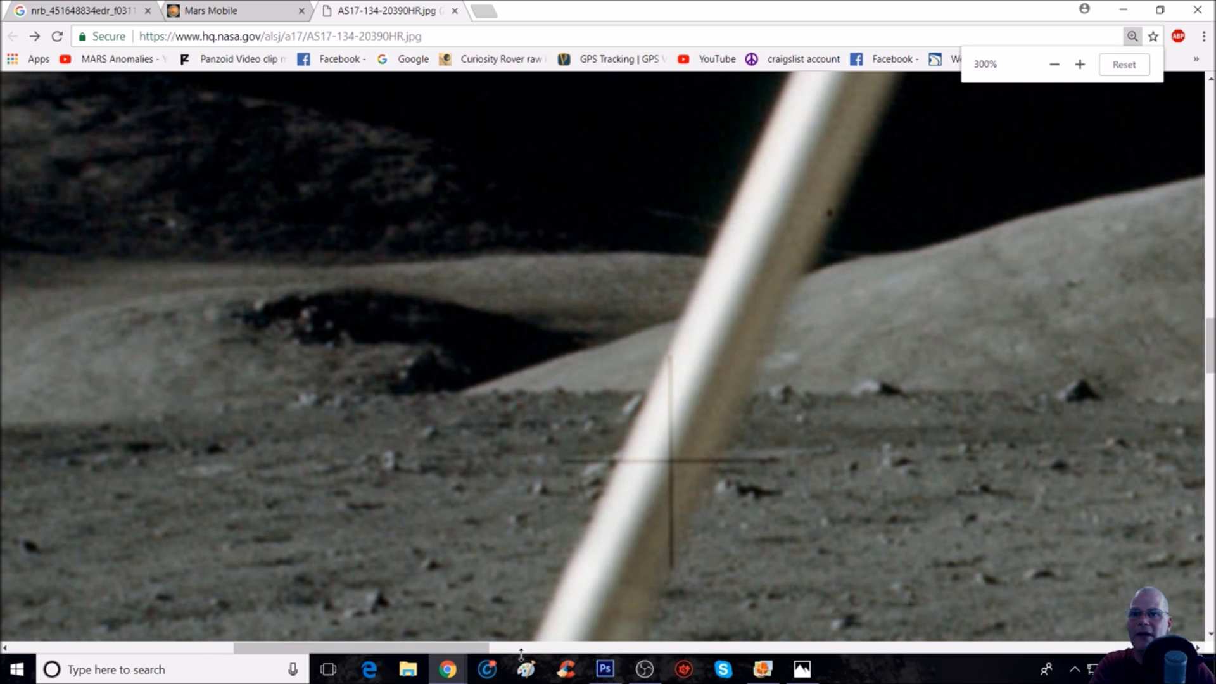
drag(467, 647, 405, 647)
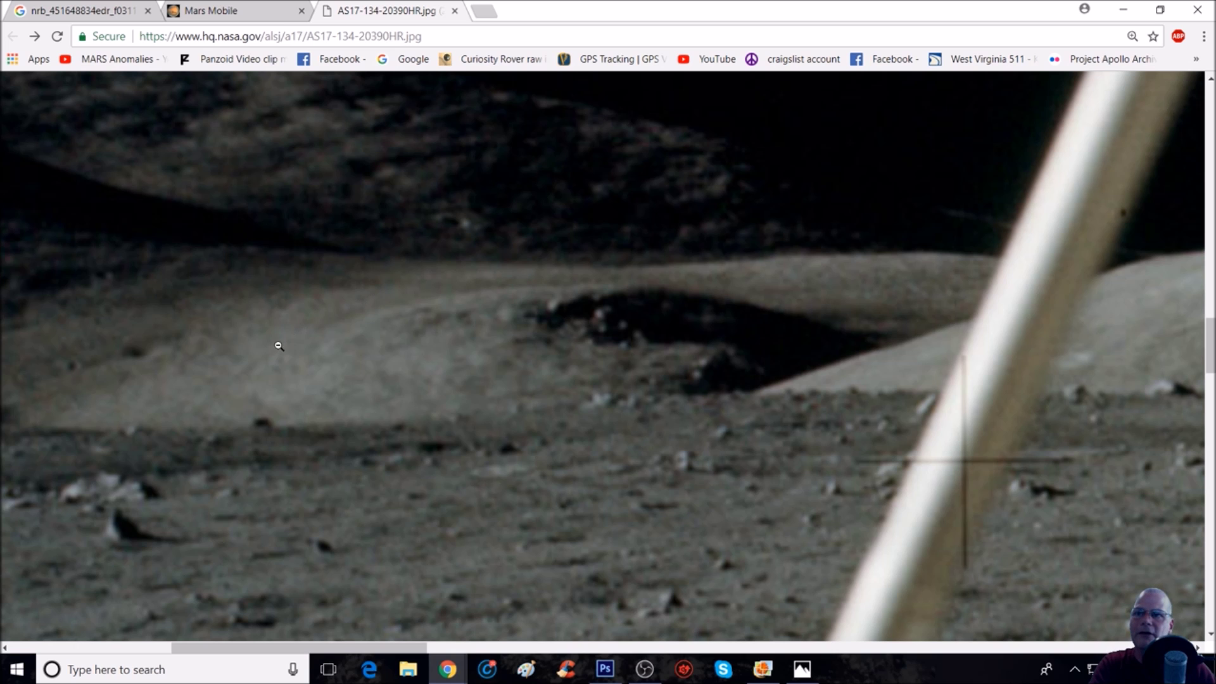
scroll(380, 437, down, 3)
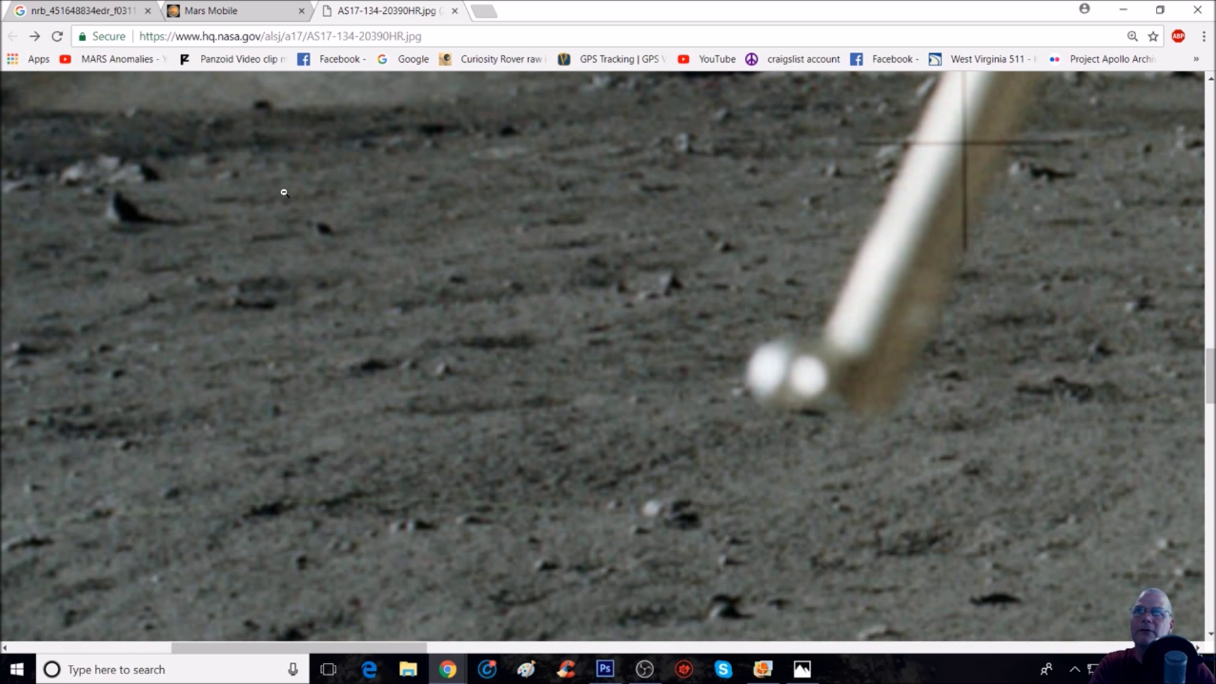
scroll(291, 222, up, 1)
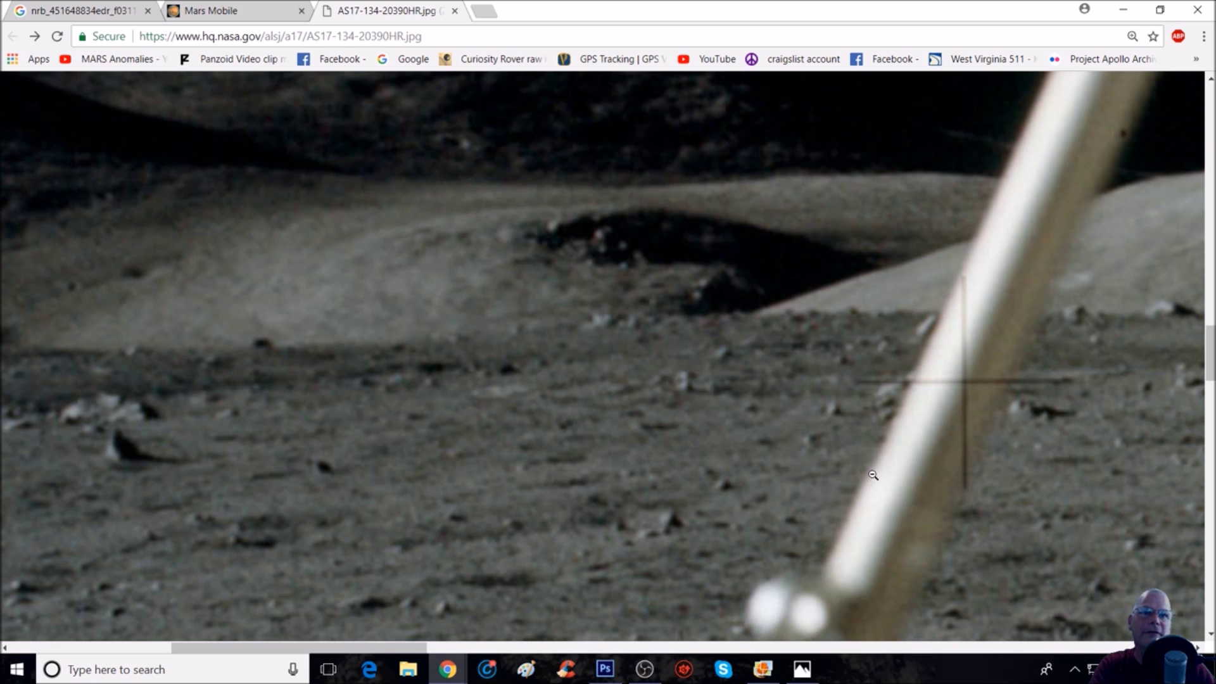
scroll(915, 277, down, 1)
scroll(804, 280, down, 3)
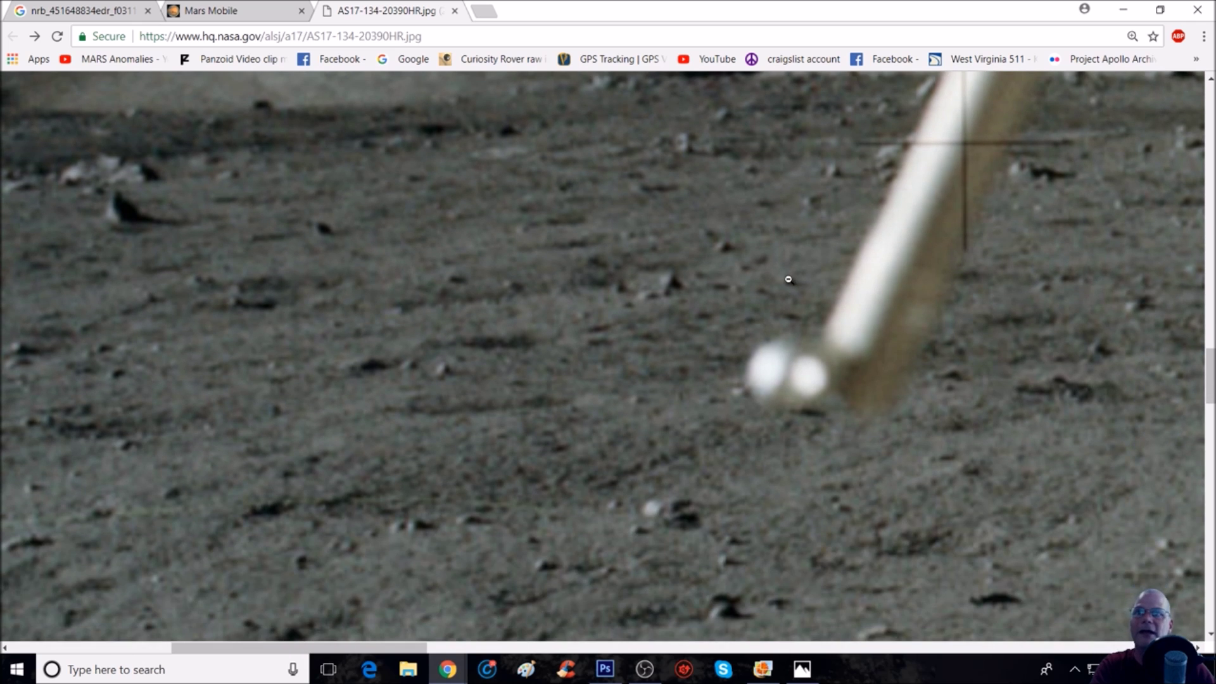
scroll(791, 279, up, 4)
scroll(748, 425, down, 1)
scroll(735, 426, down, 1)
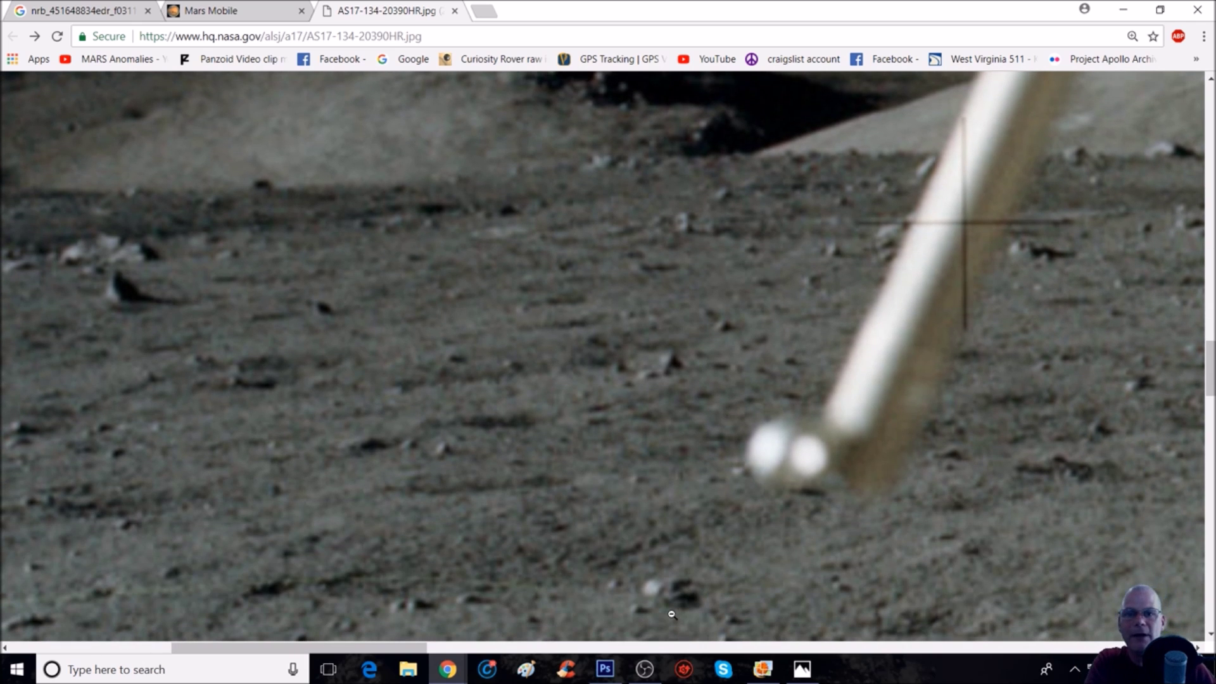
mouse_move(608, 672)
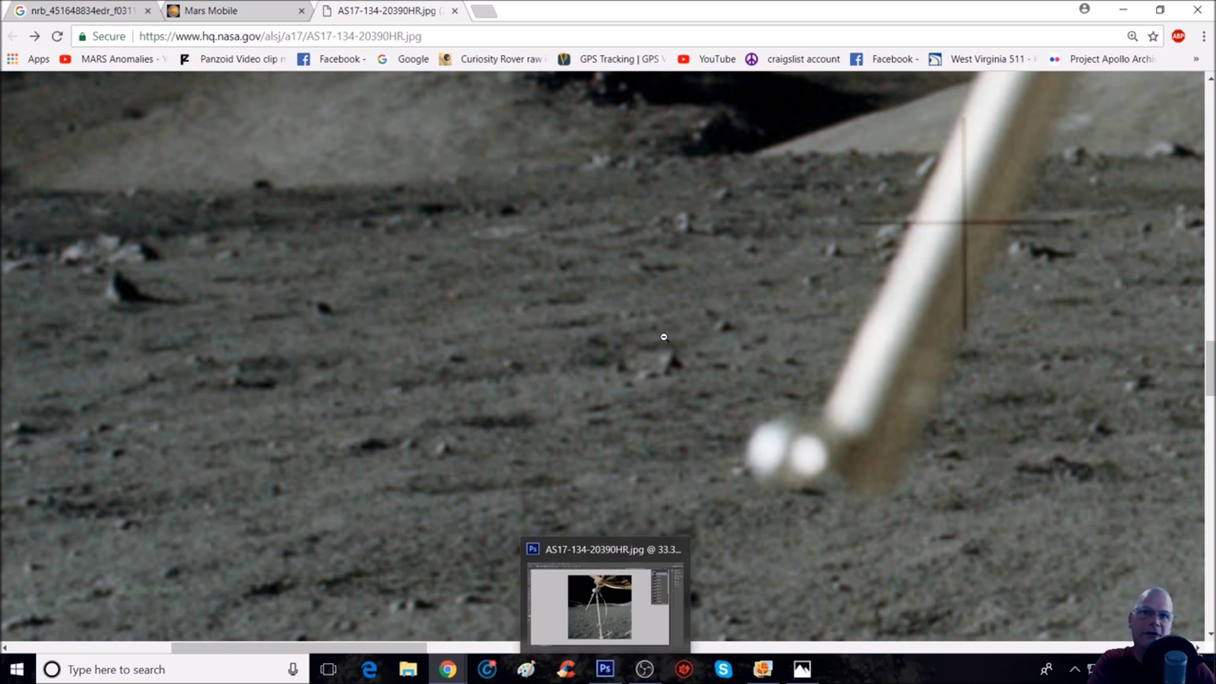
scroll(661, 337, up, 4)
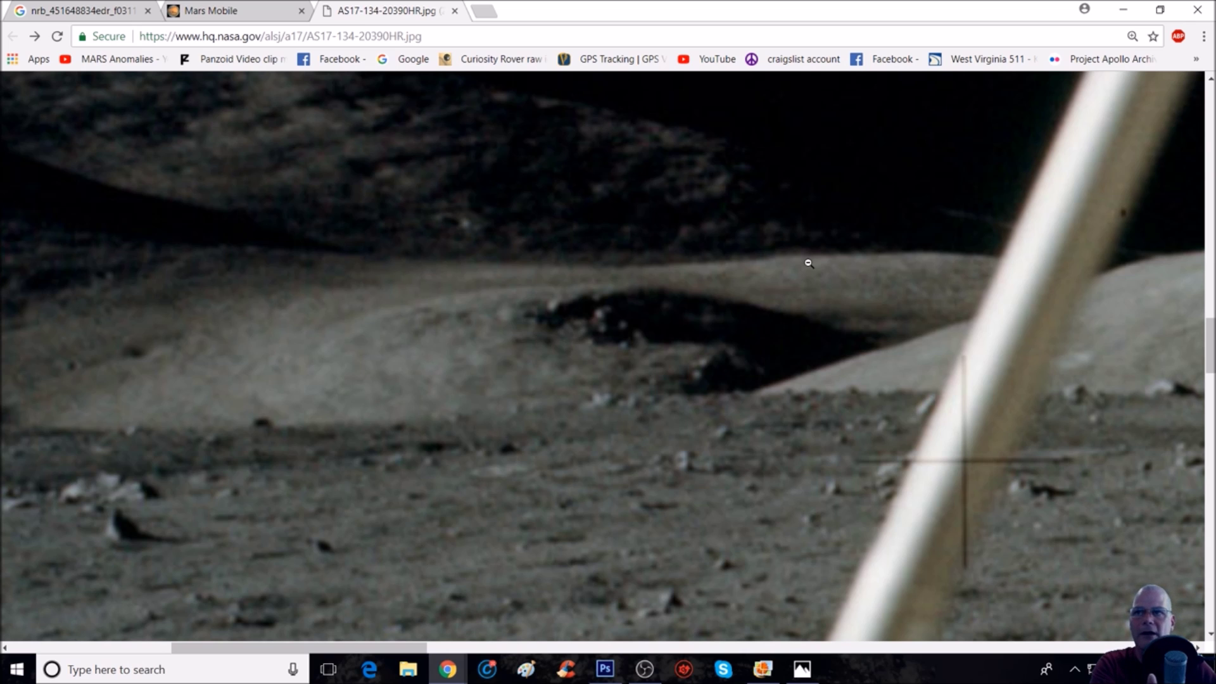
scroll(809, 263, down, 2)
Bring up the Photoshop copy of the photo and revert it to Snapshot 1.
click(605, 670)
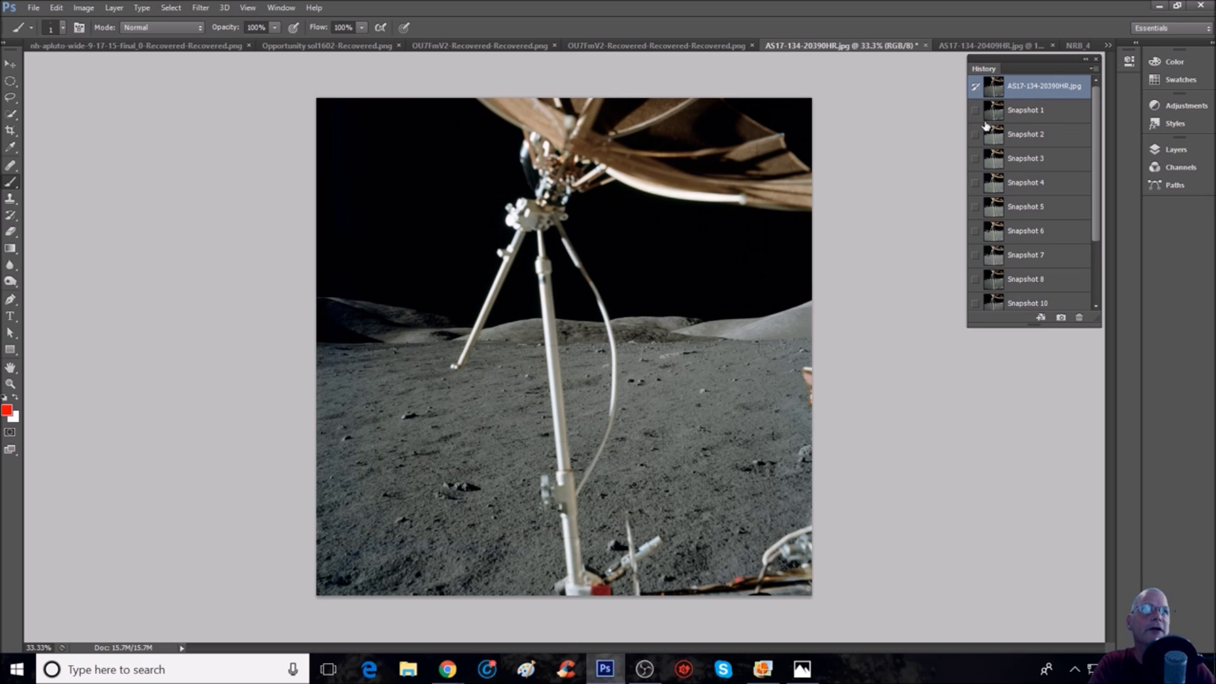
click(1035, 112)
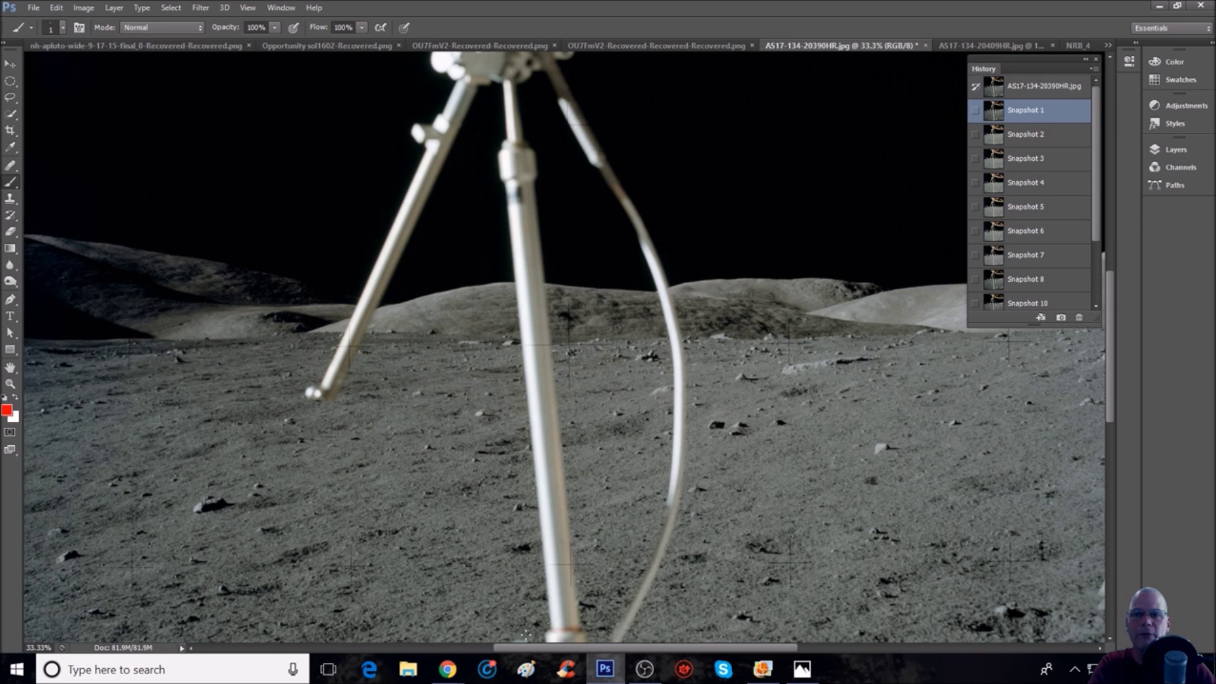
drag(529, 647, 457, 647)
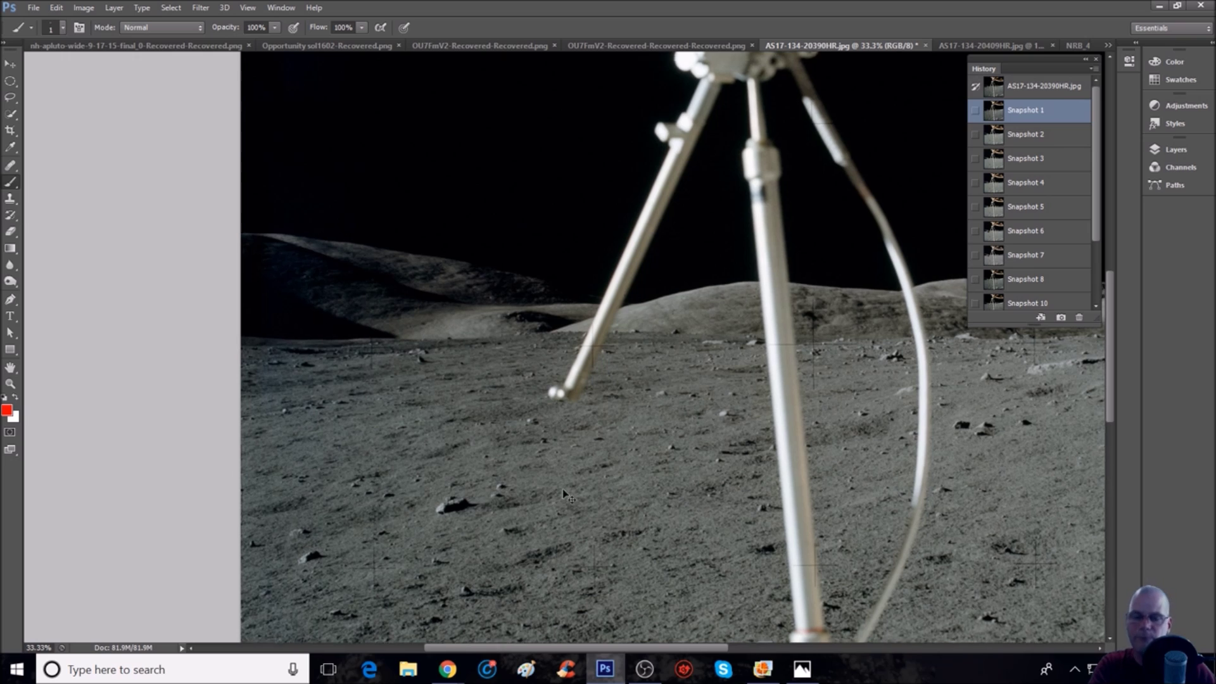
Zoom through 100% and 200% to 300% on the hillside and circle the rock cluster in red.
key(ctrl+1)
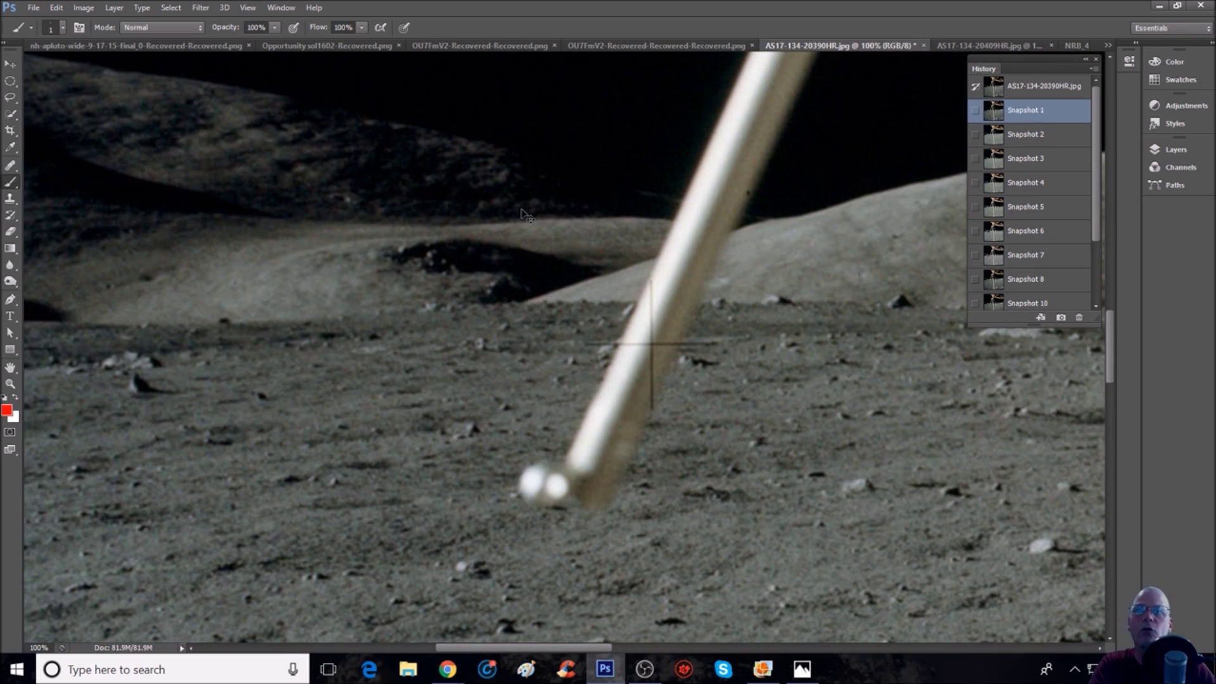
key(ctrl+plus)
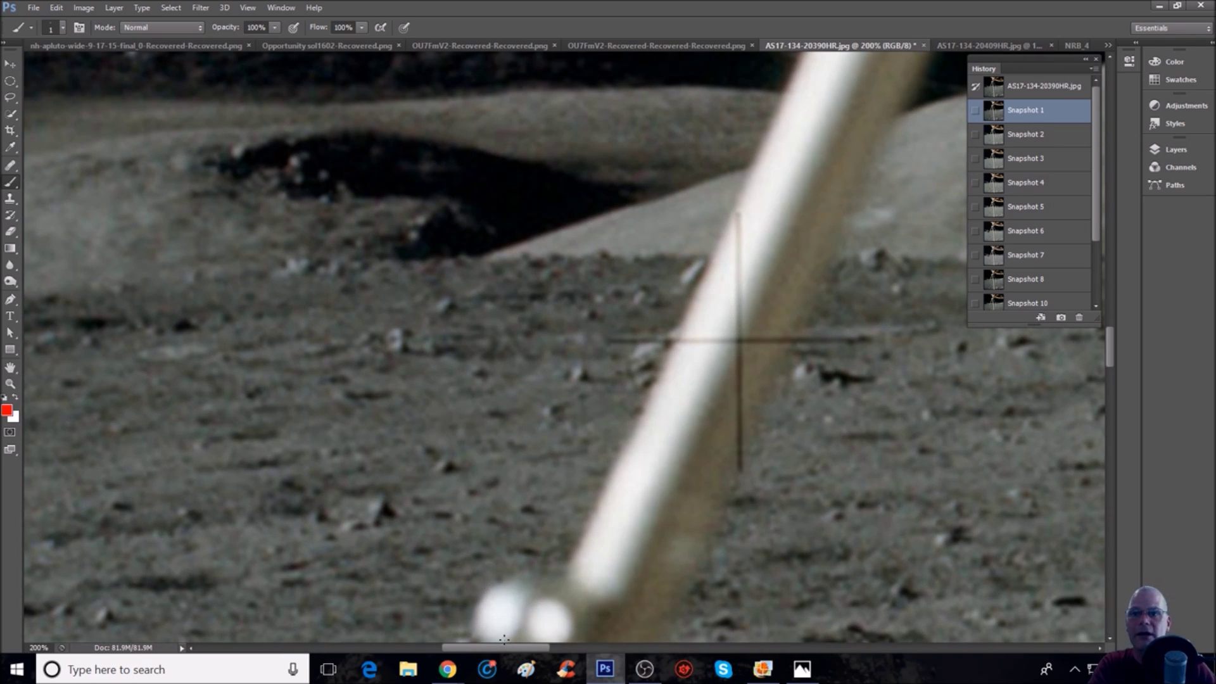
mouse_move(507, 647)
mouse_down()
mouse_move(476, 647)
mouse_move(489, 648)
mouse_up()
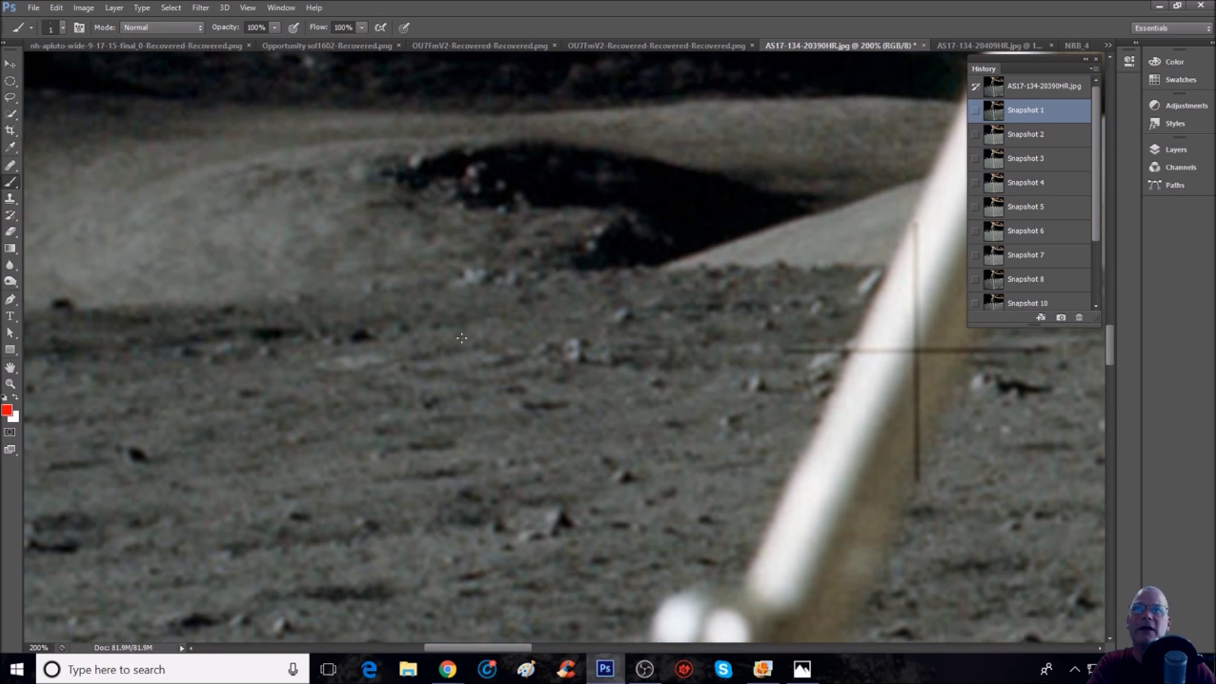
scroll(462, 338, up, 5)
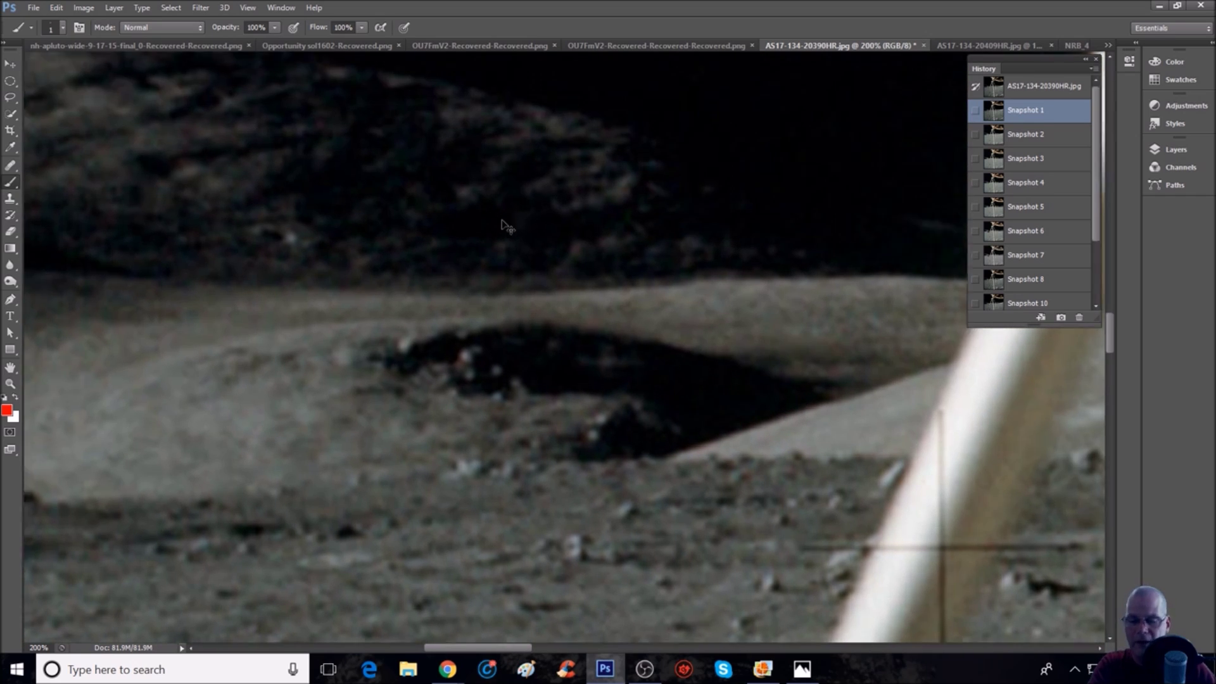
key(ctrl+plus)
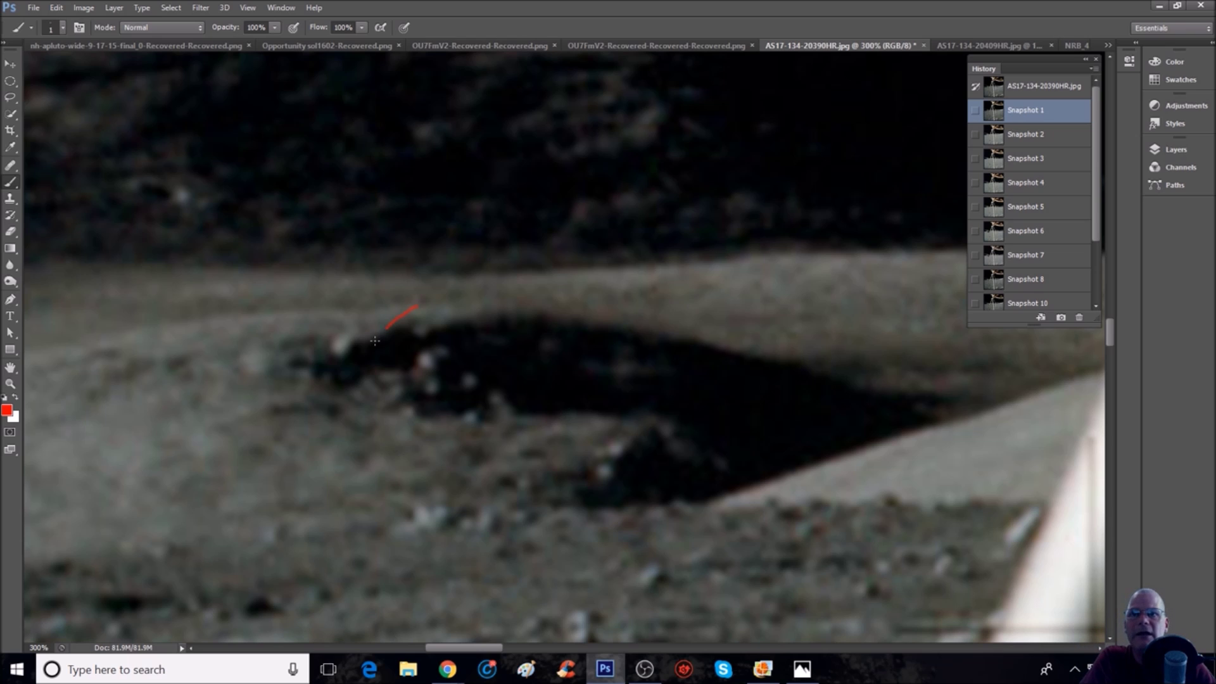
mouse_move(375, 341)
mouse_down()
mouse_move(384, 446)
mouse_move(470, 459)
mouse_move(520, 417)
mouse_move(517, 349)
mouse_move(479, 314)
mouse_move(407, 306)
mouse_up()
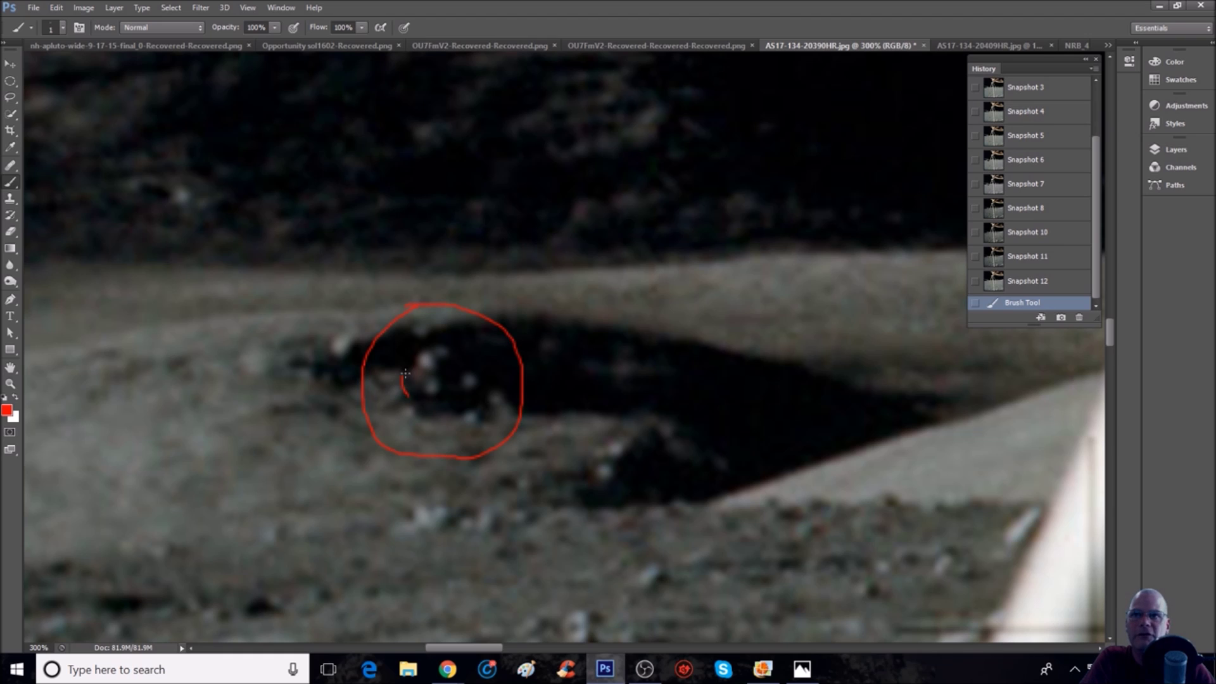
Sketch a red outline and line over the circled rocks, then revert to Snapshot 1 to erase them.
drag(441, 346, 460, 348)
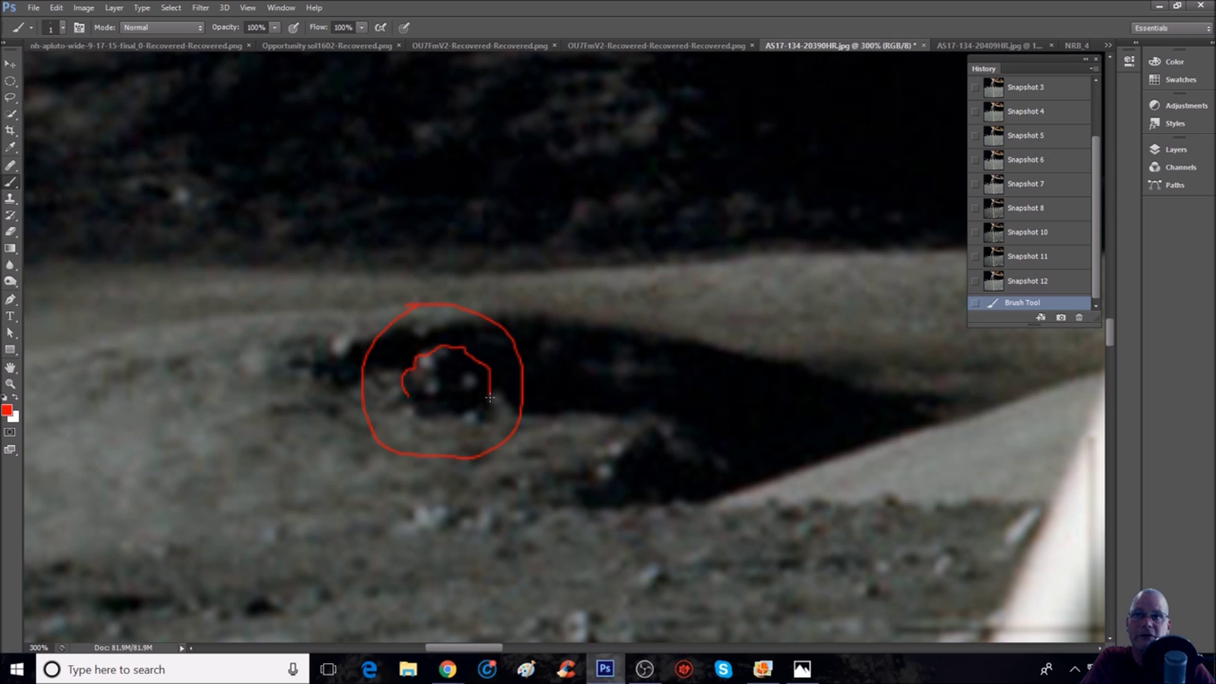
drag(490, 397, 490, 399)
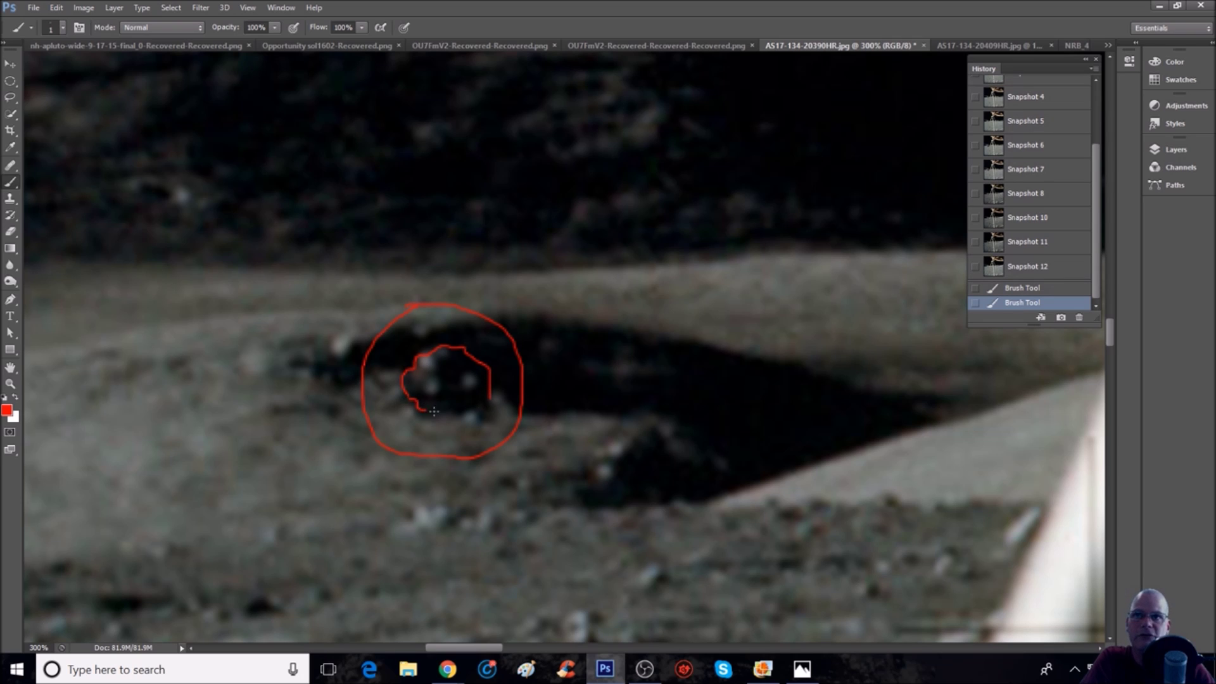
mouse_move(443, 412)
mouse_down()
mouse_move(489, 400)
mouse_move(434, 405)
mouse_move(483, 399)
mouse_move(420, 390)
mouse_move(441, 389)
mouse_move(418, 377)
mouse_move(464, 378)
mouse_up()
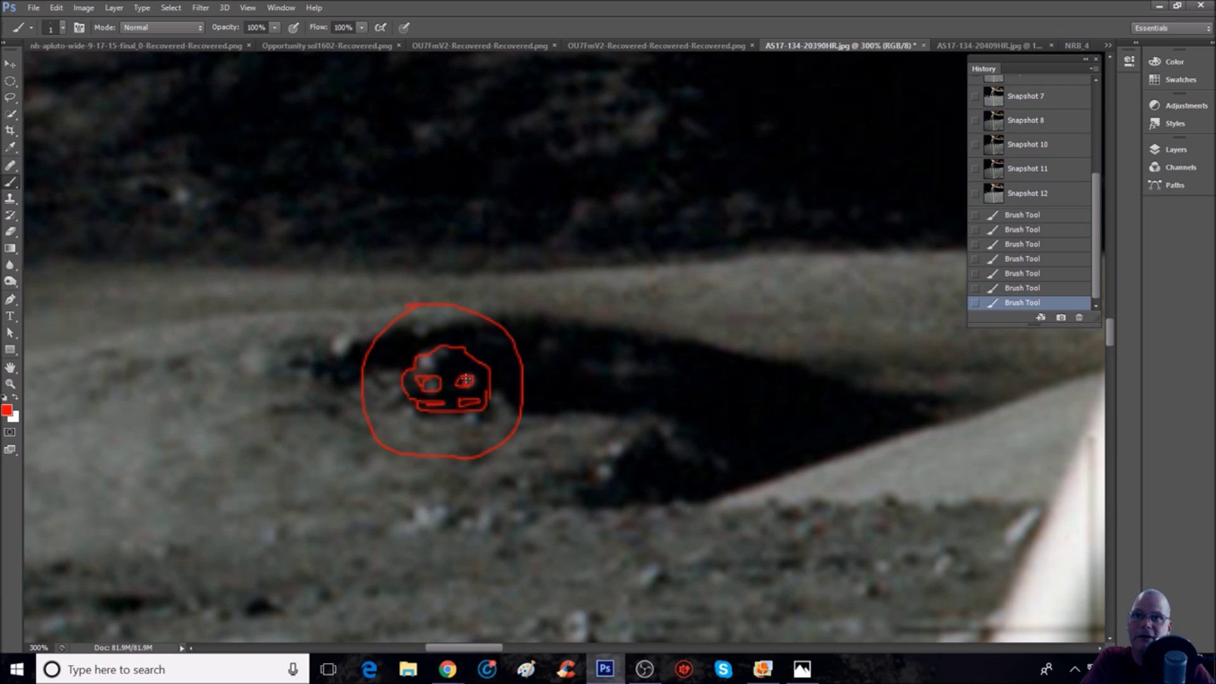
scroll(1062, 121, up, 5)
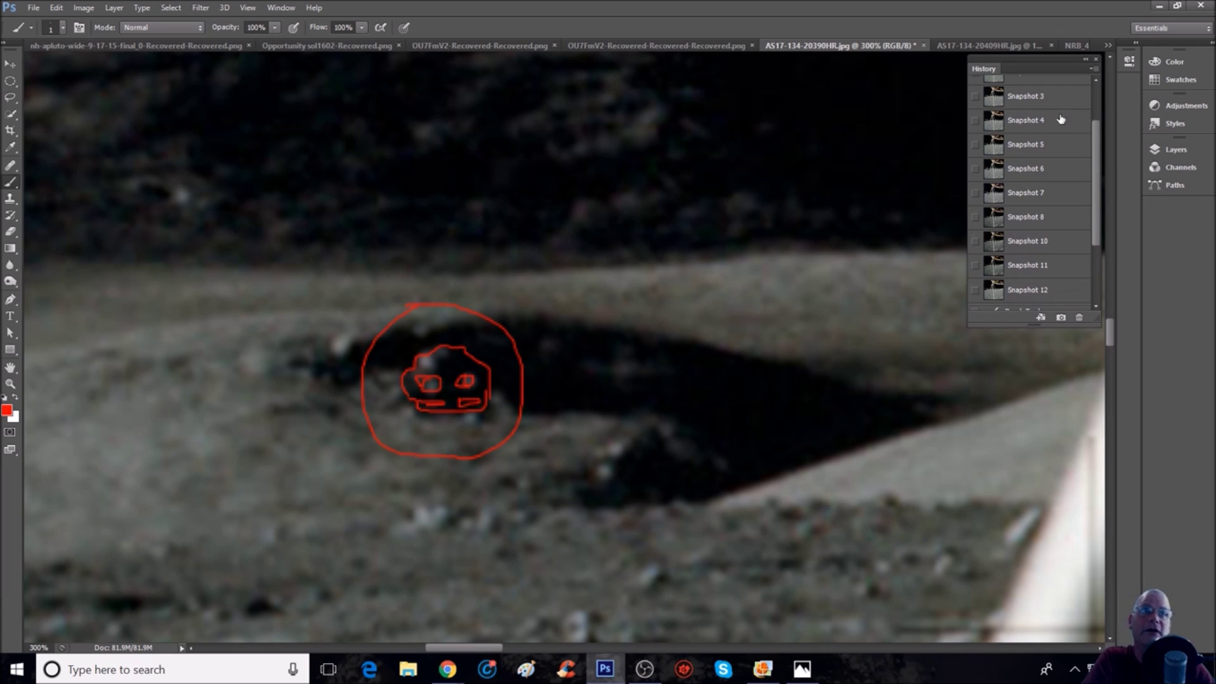
click(1061, 110)
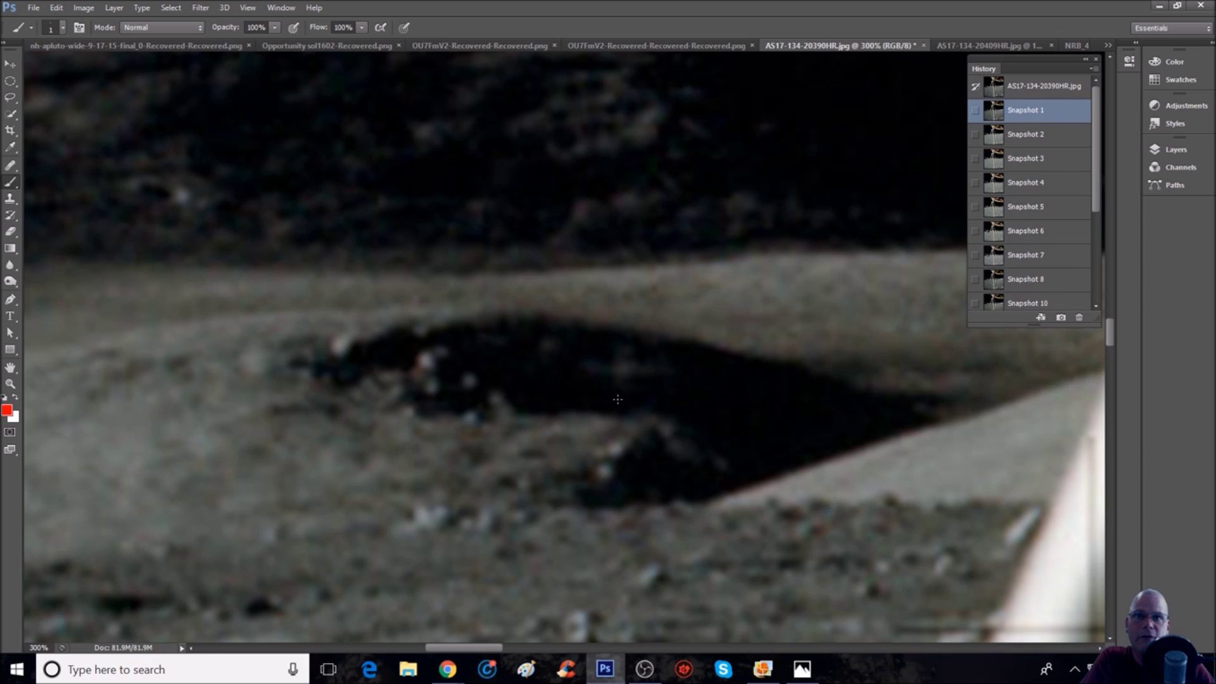
Loop red around the lower dark rock, dot its bright spot, and stroke a box around it.
mouse_move(613, 399)
mouse_down()
mouse_move(590, 421)
mouse_move(569, 469)
mouse_move(574, 509)
mouse_move(632, 516)
mouse_move(705, 464)
mouse_move(696, 414)
mouse_move(605, 397)
mouse_up()
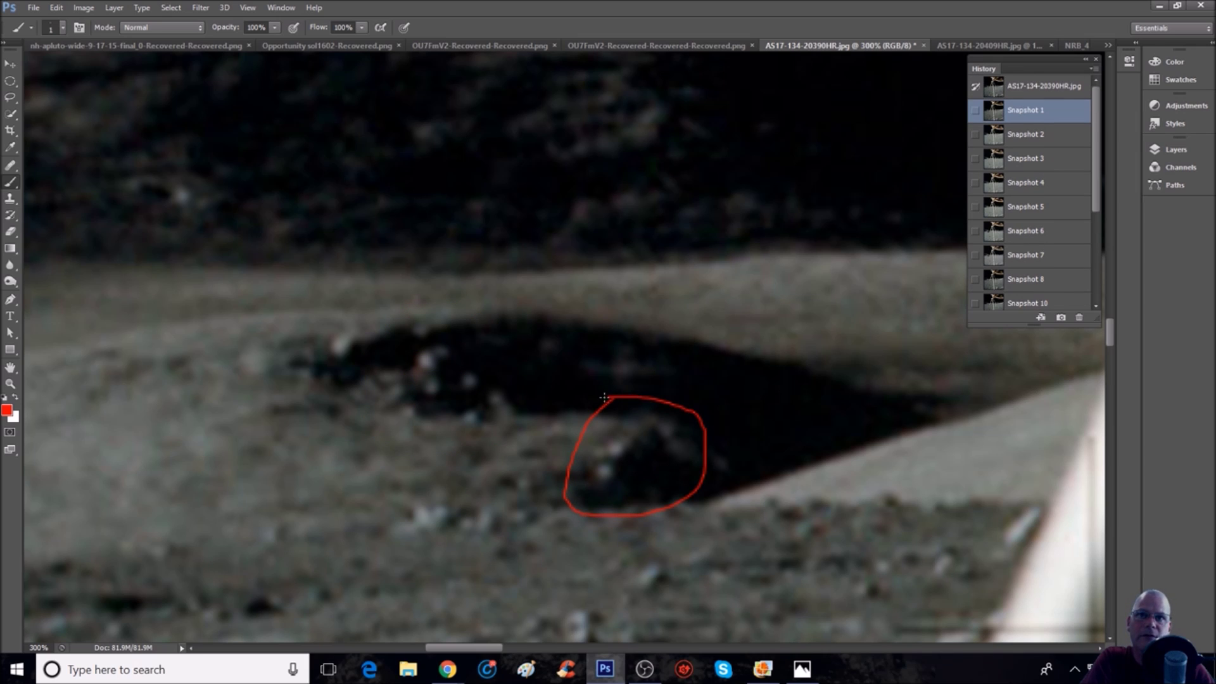
click(600, 472)
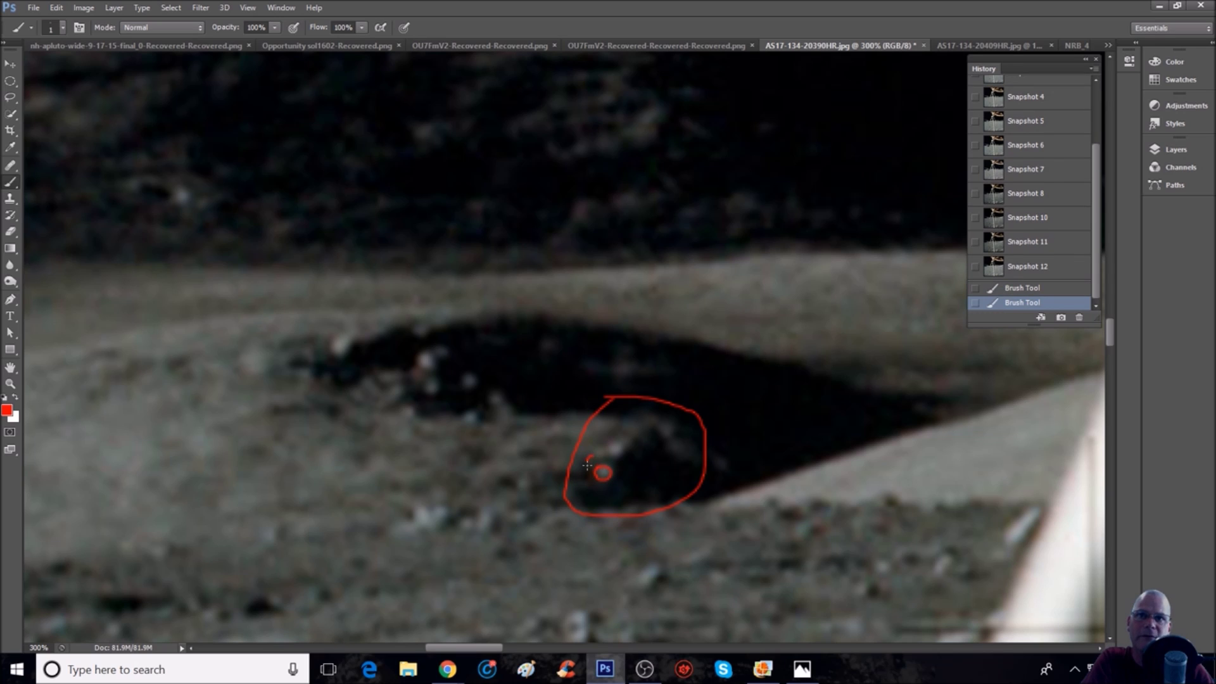
mouse_move(588, 465)
mouse_down()
mouse_move(611, 495)
mouse_move(619, 460)
mouse_move(664, 427)
mouse_move(610, 442)
mouse_move(630, 418)
mouse_up()
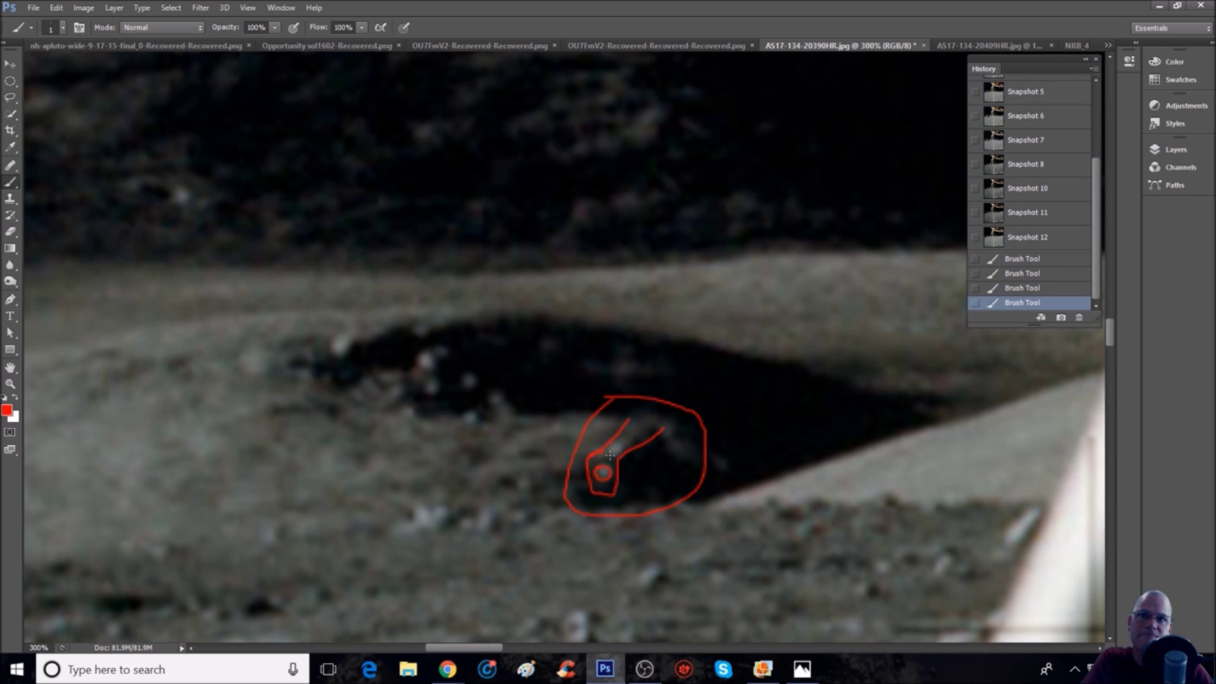
click(619, 457)
mouse_move(619, 456)
mouse_down()
mouse_move(599, 483)
mouse_move(636, 483)
mouse_up()
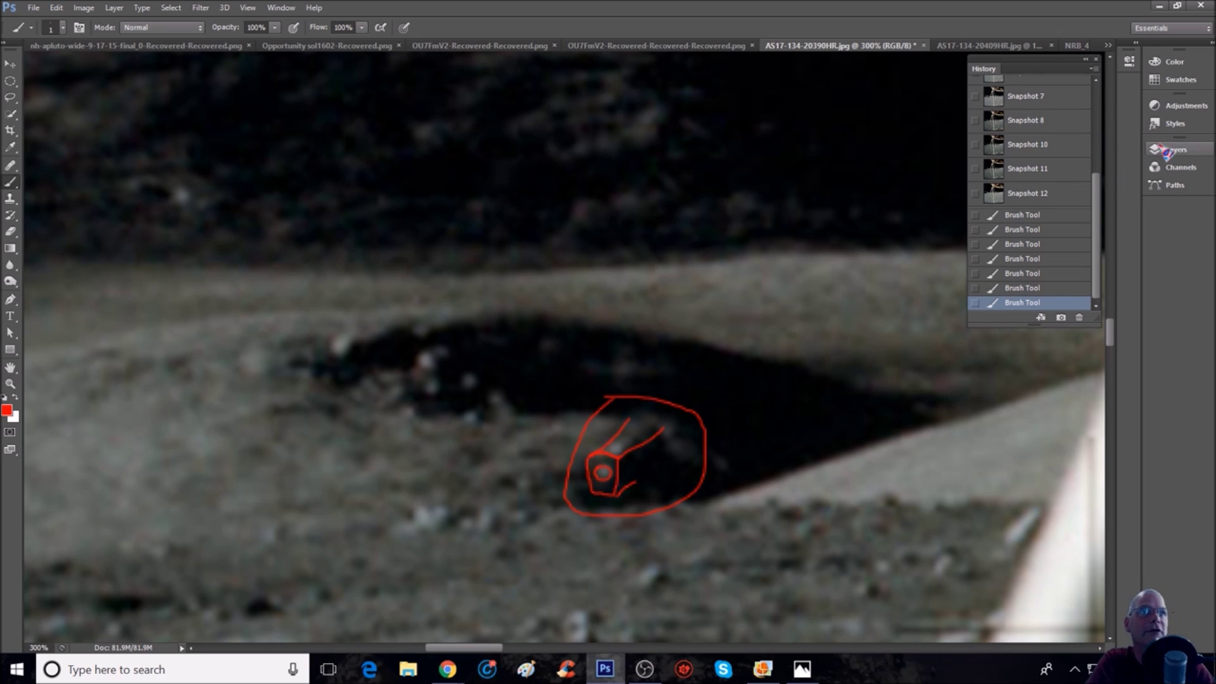
scroll(1045, 127, up, 5)
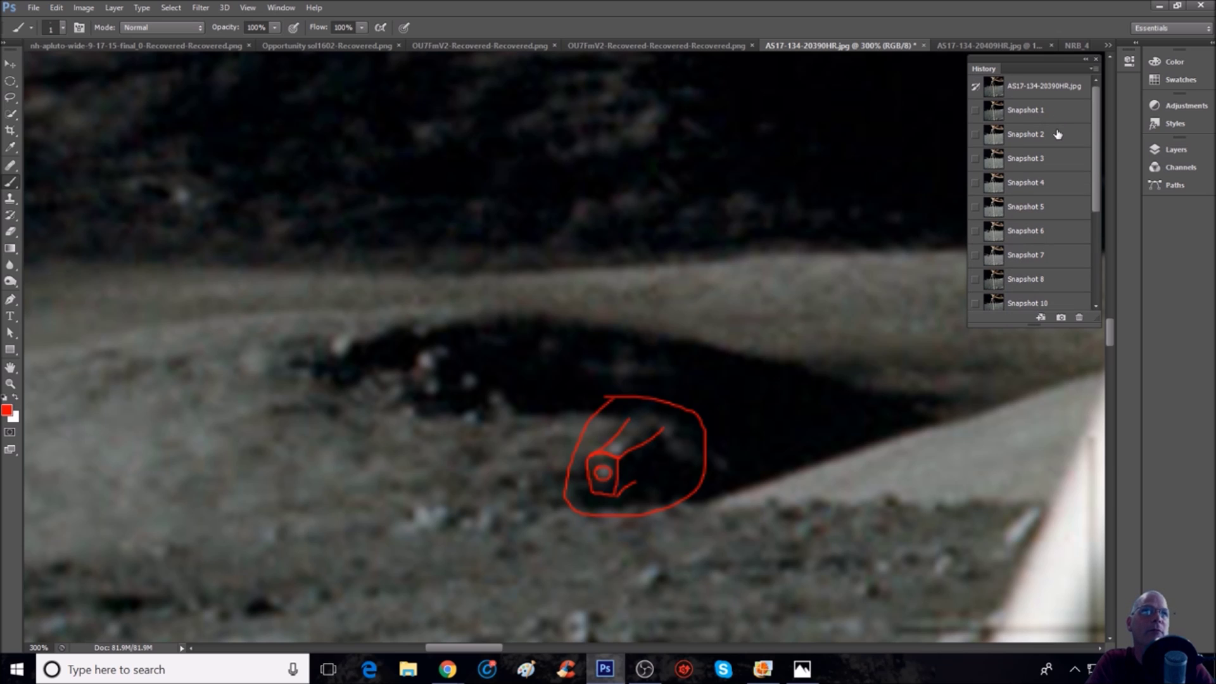
Revert to the second snapshot and draw a small red circle around the bright spot.
click(1057, 134)
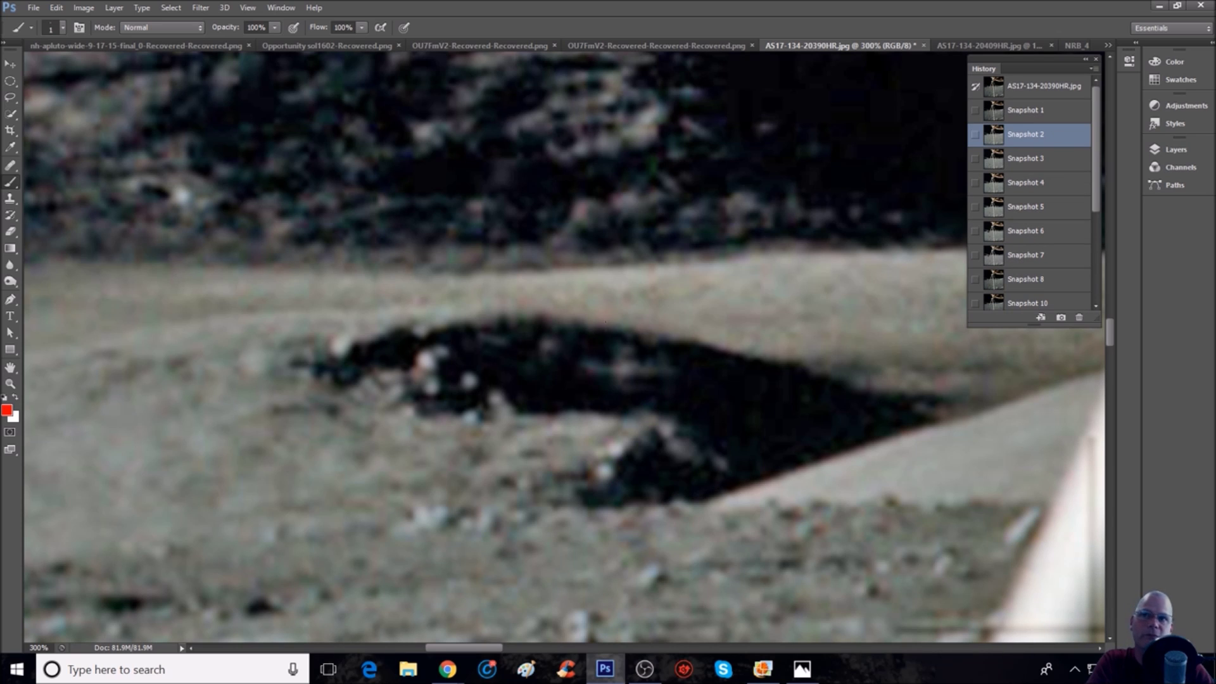
scroll(664, 360, down, 1)
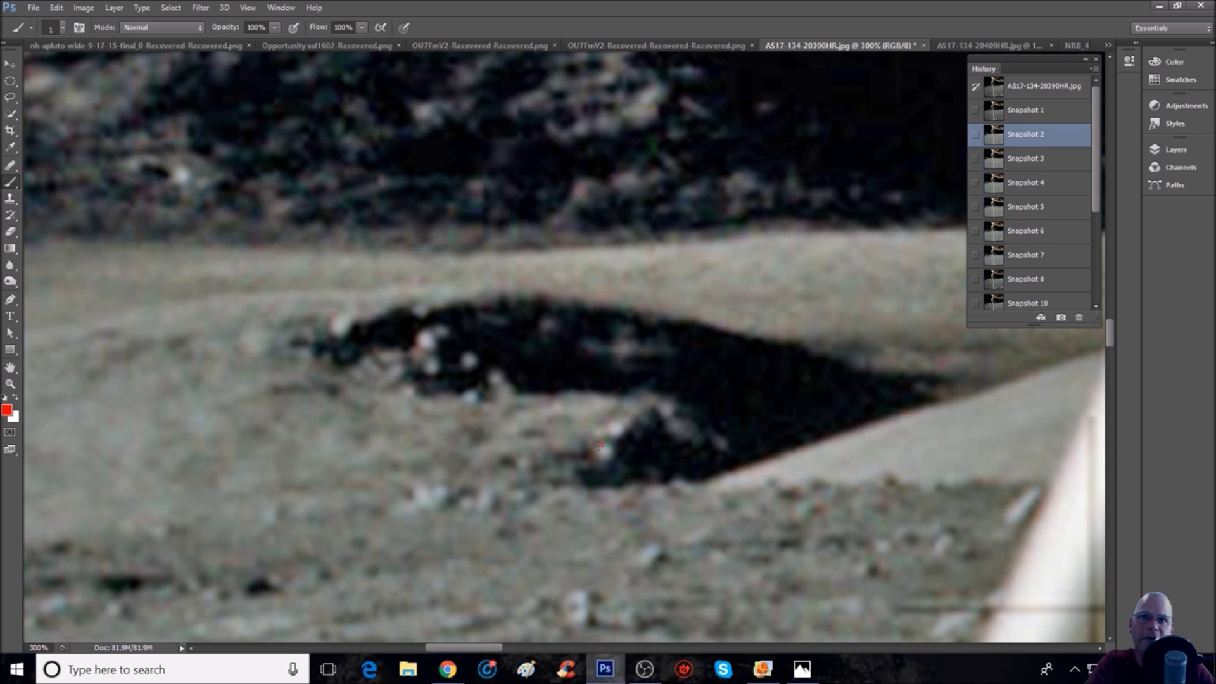
mouse_move(606, 445)
mouse_down()
mouse_move(581, 479)
mouse_move(612, 480)
mouse_move(636, 454)
mouse_up()
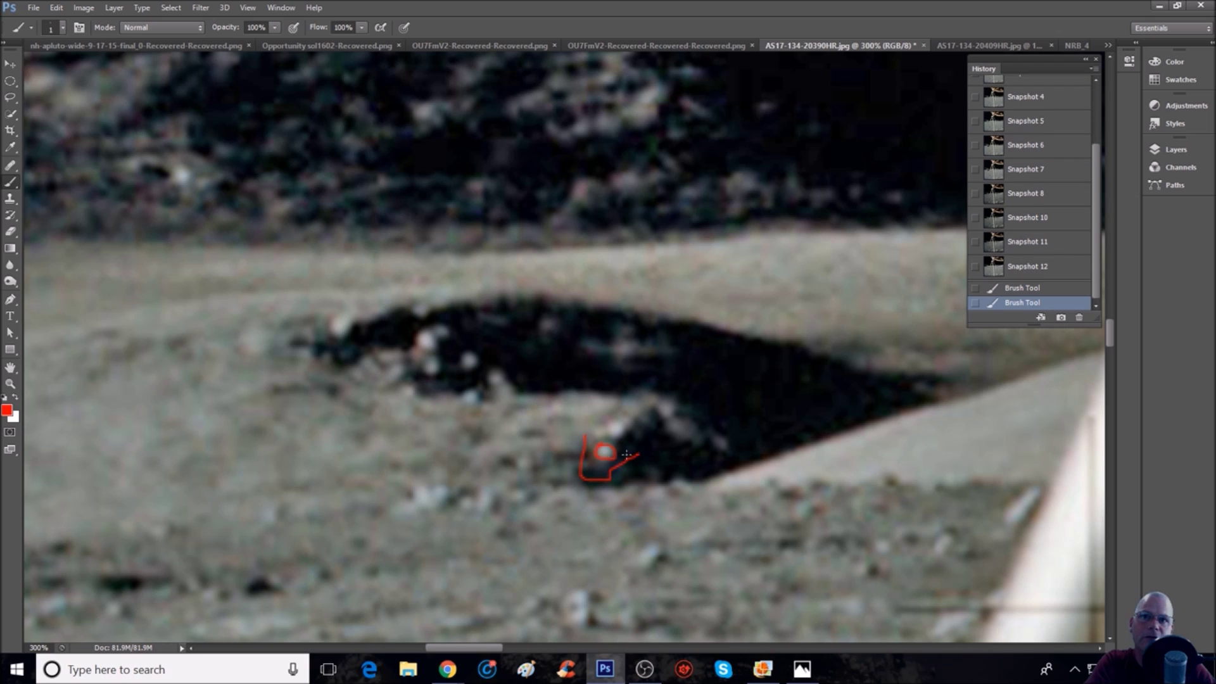
mouse_move(631, 397)
mouse_down()
mouse_move(640, 384)
mouse_move(647, 402)
mouse_up()
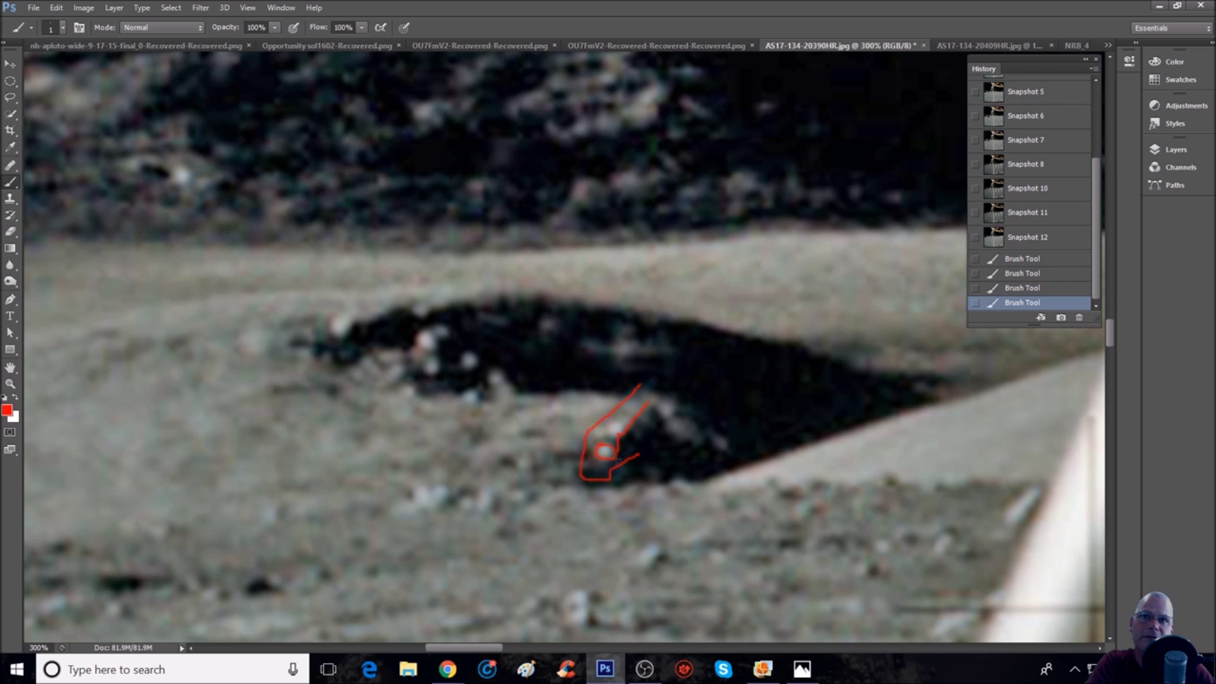
drag(605, 451, 643, 455)
Add extra red marks and a curve, then step back in History to the first circle.
click(643, 455)
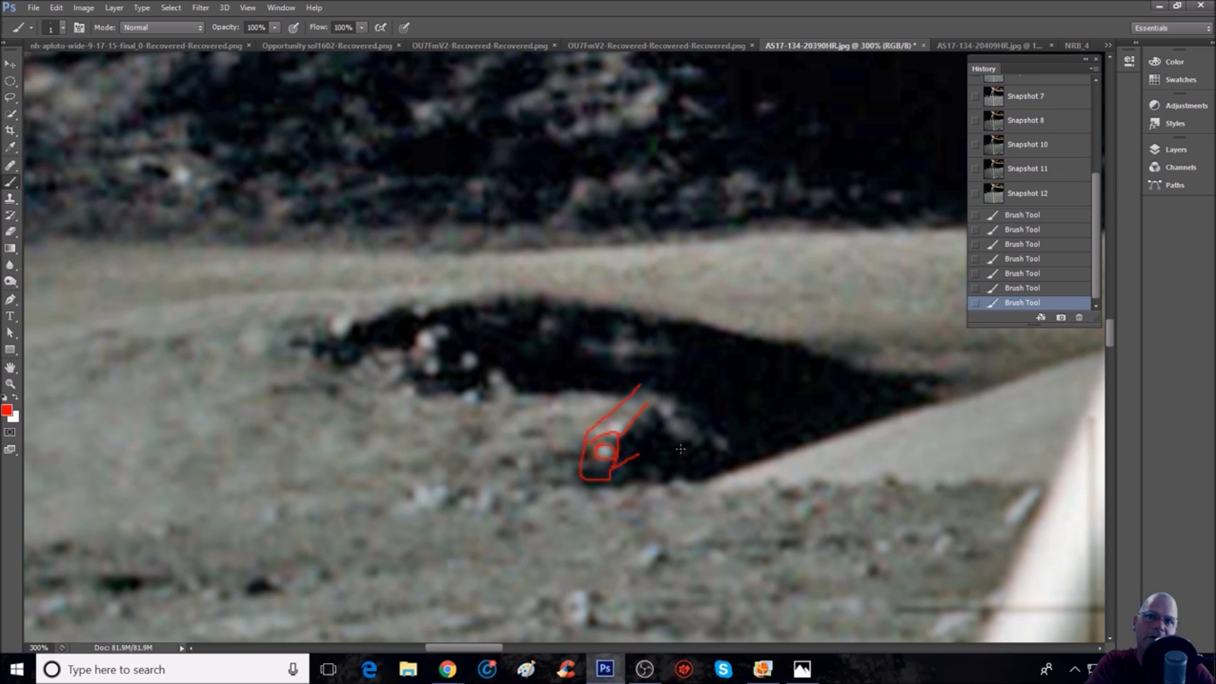
mouse_move(655, 445)
mouse_down()
mouse_move(700, 428)
mouse_move(672, 455)
mouse_move(689, 455)
mouse_move(709, 432)
mouse_move(693, 467)
mouse_move(717, 454)
mouse_move(694, 470)
mouse_up()
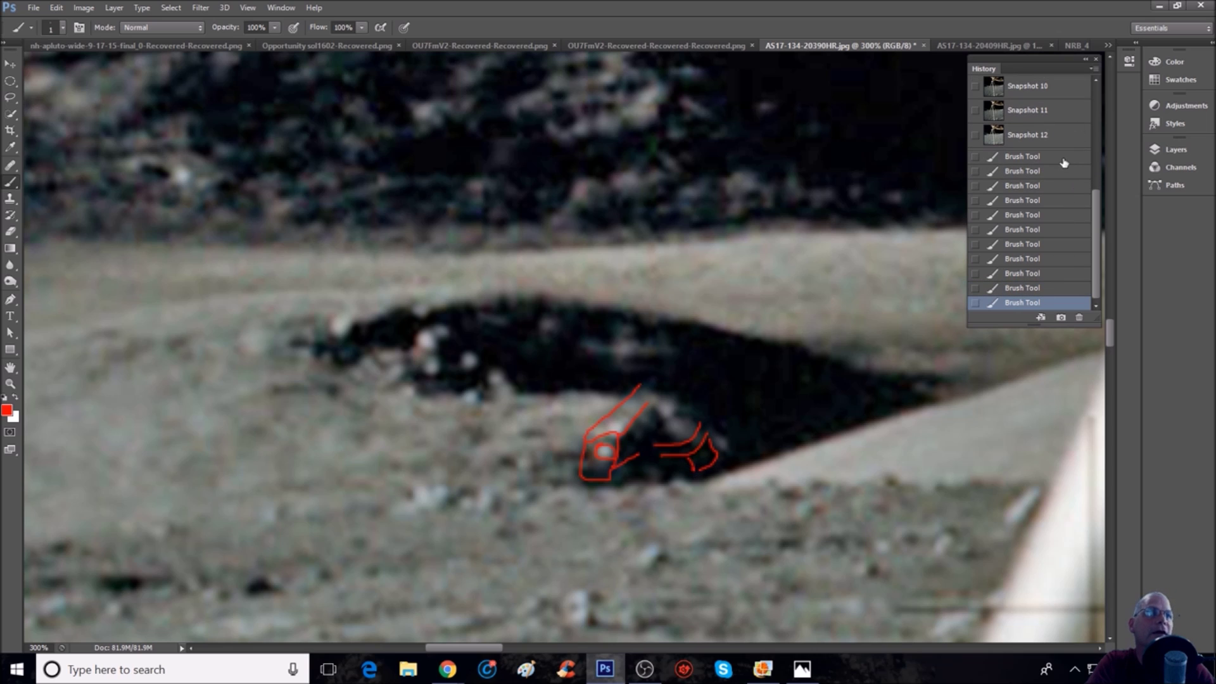
click(1064, 162)
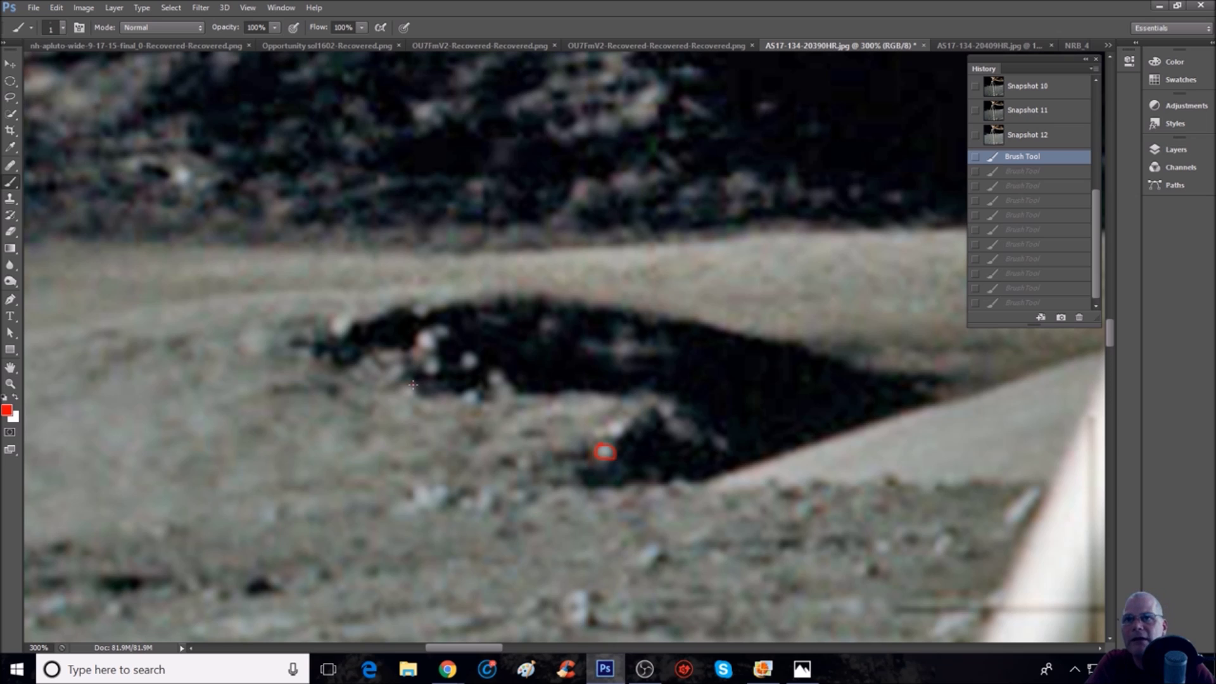
Undo trial red scribbles in History, then paint a red ellipse around the rocks below the feature.
mouse_move(411, 391)
mouse_down()
mouse_move(398, 417)
mouse_move(543, 422)
mouse_move(323, 452)
mouse_move(152, 406)
mouse_move(305, 292)
mouse_up()
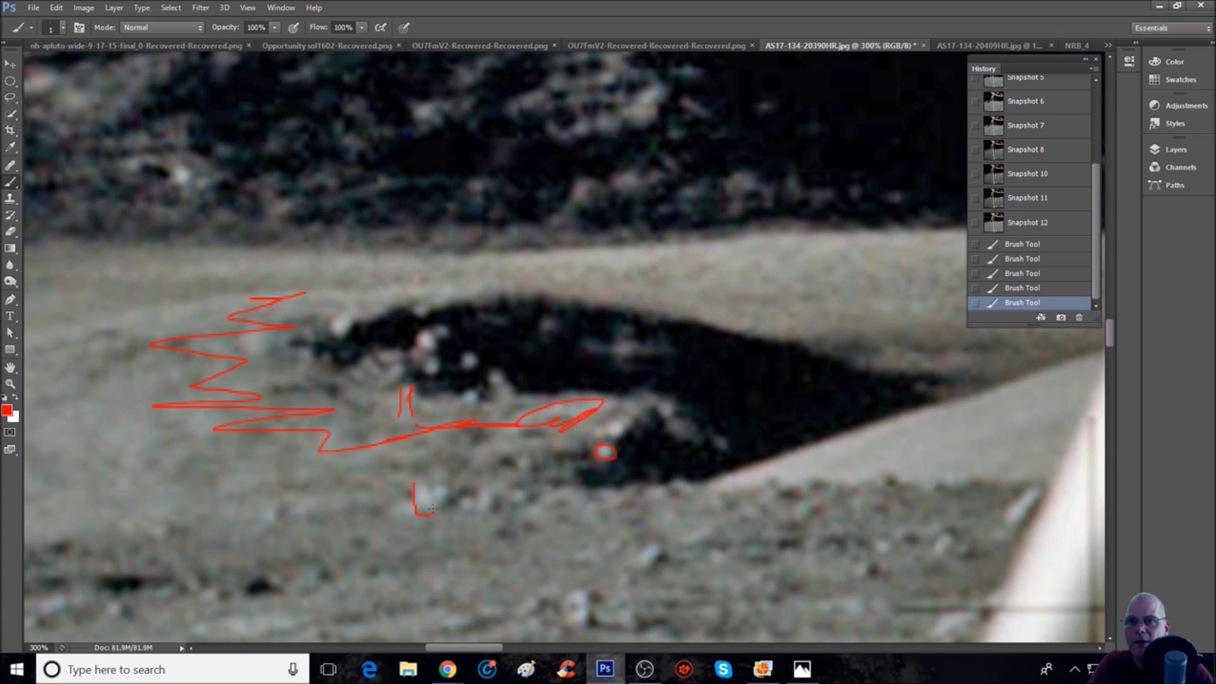
mouse_move(423, 511)
mouse_down()
mouse_move(461, 475)
mouse_move(463, 489)
mouse_up()
click(418, 511)
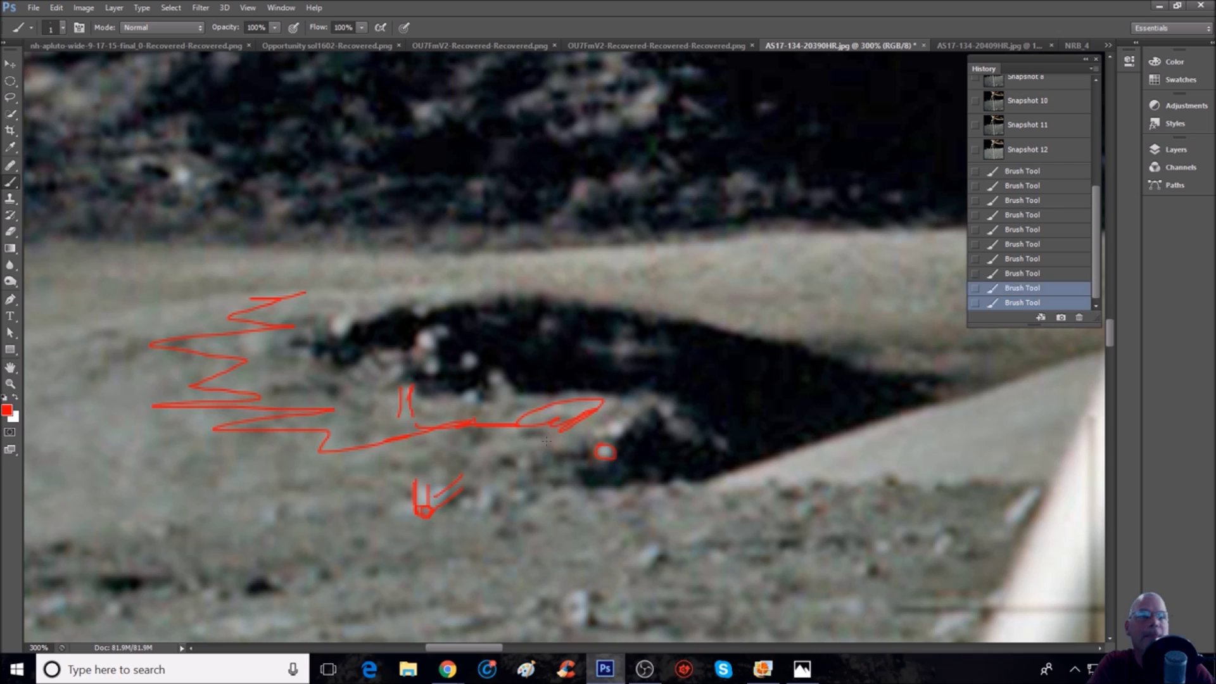
click(1064, 172)
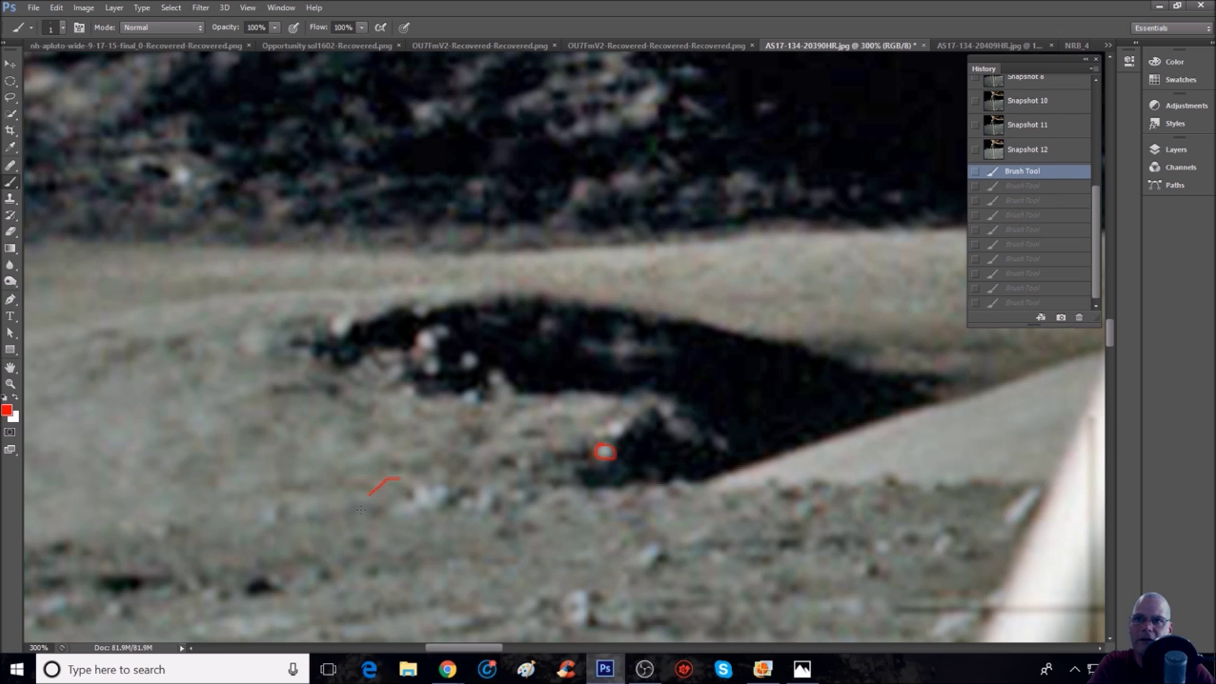
mouse_move(466, 457)
mouse_down()
mouse_move(367, 461)
mouse_move(331, 488)
mouse_up()
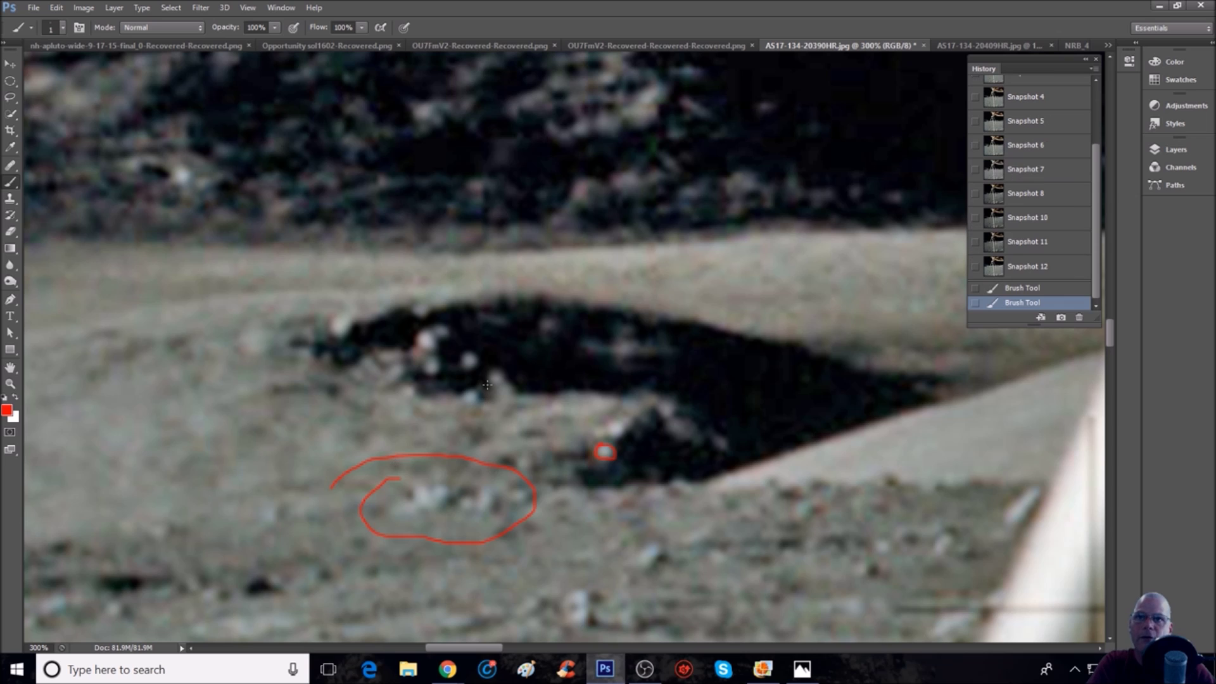
Revert to History Snapshot 2 and draw two long red vertical lines below the dark feature.
scroll(1063, 90, up, 2)
click(1063, 96)
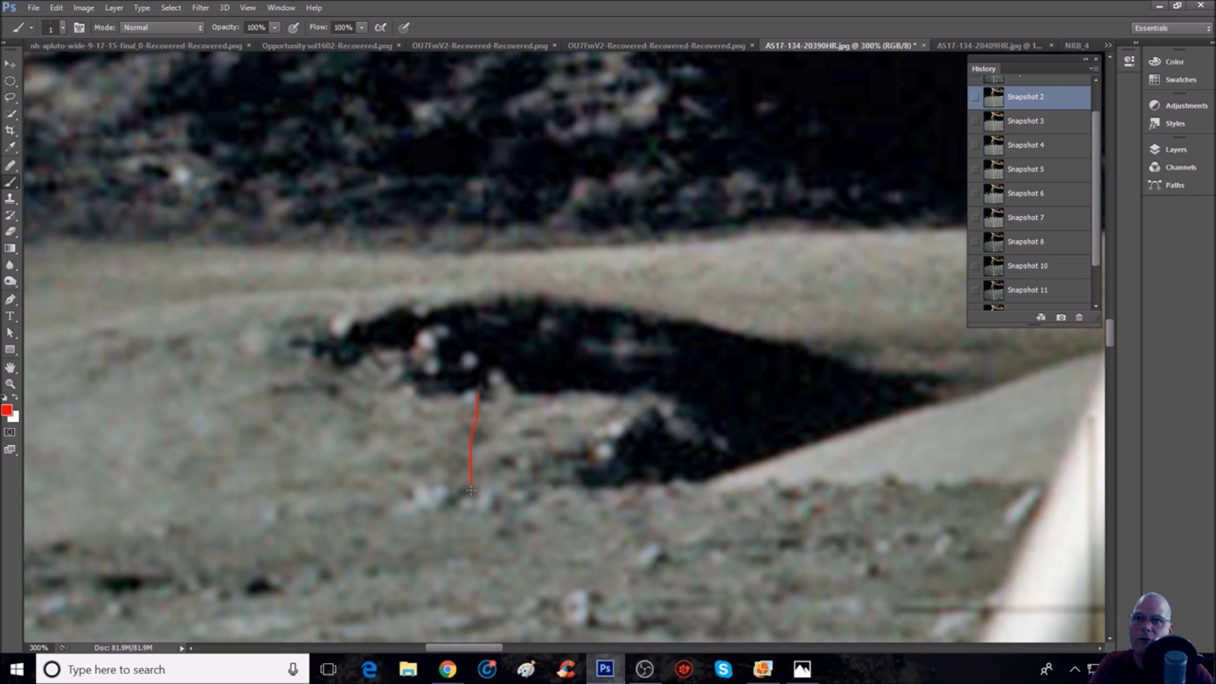
drag(466, 393, 462, 497)
mouse_move(471, 491)
mouse_down()
mouse_move(476, 393)
mouse_move(490, 413)
mouse_up()
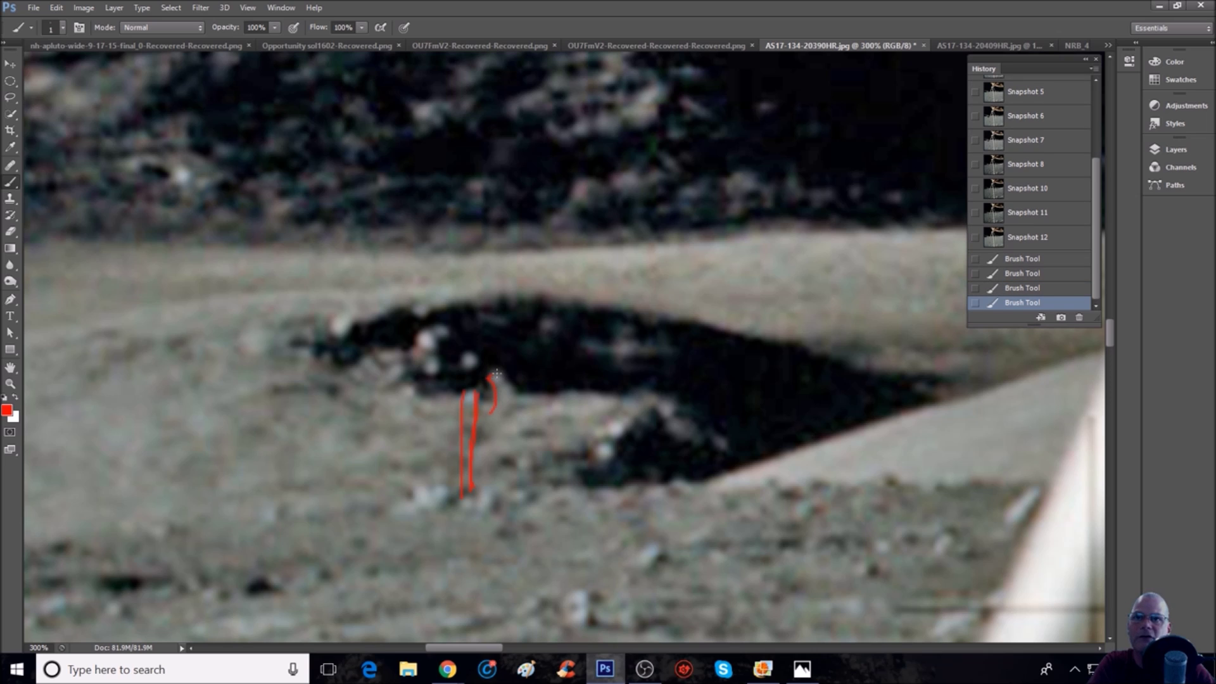
Add red curved marks and an angular outline beside the vertical lines.
click(503, 402)
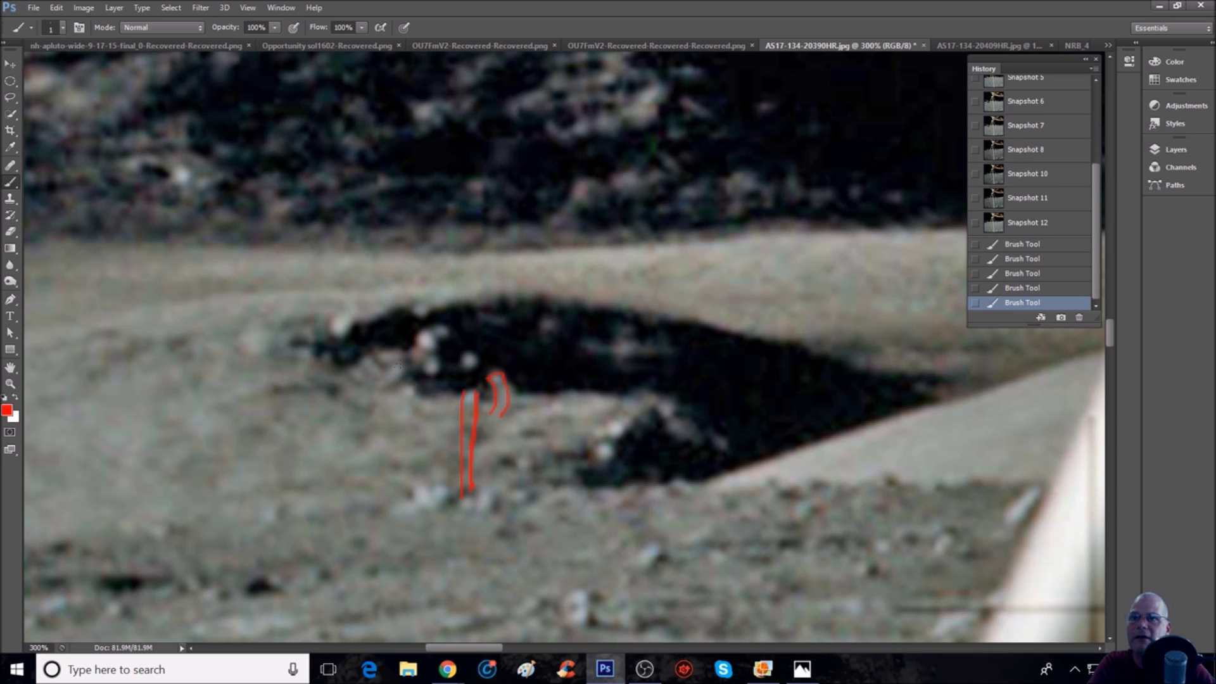
mouse_move(373, 398)
mouse_down()
mouse_move(406, 379)
mouse_move(410, 348)
mouse_move(373, 358)
mouse_up()
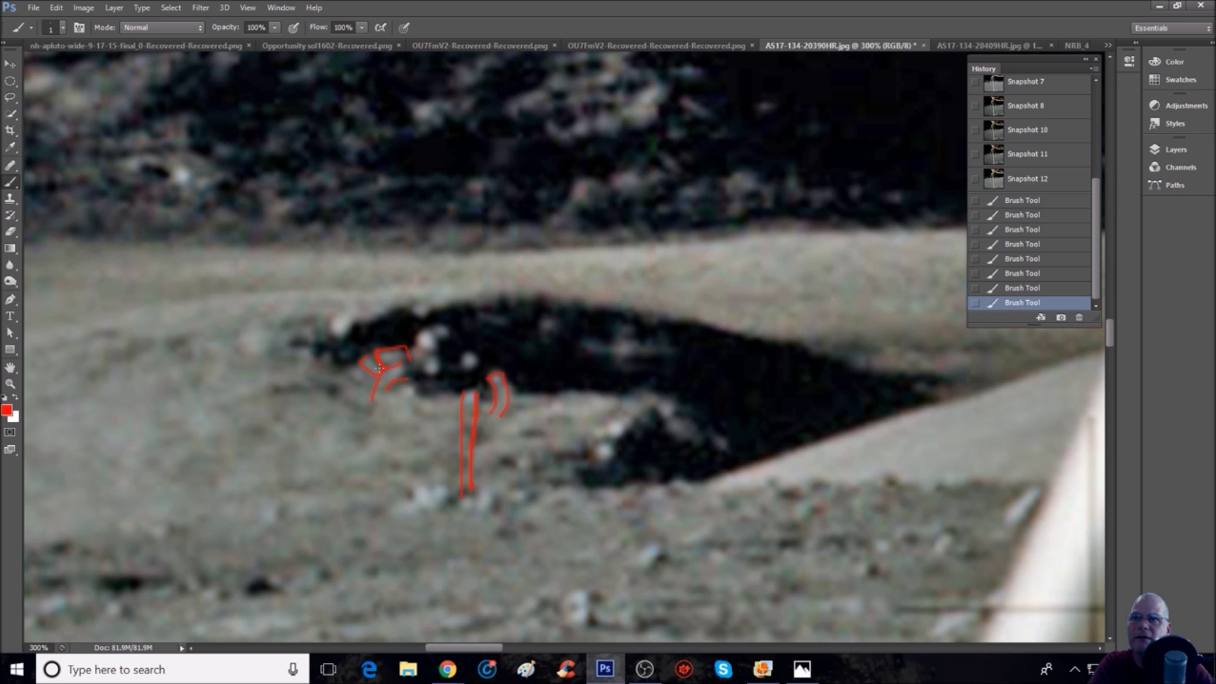
drag(379, 367, 358, 372)
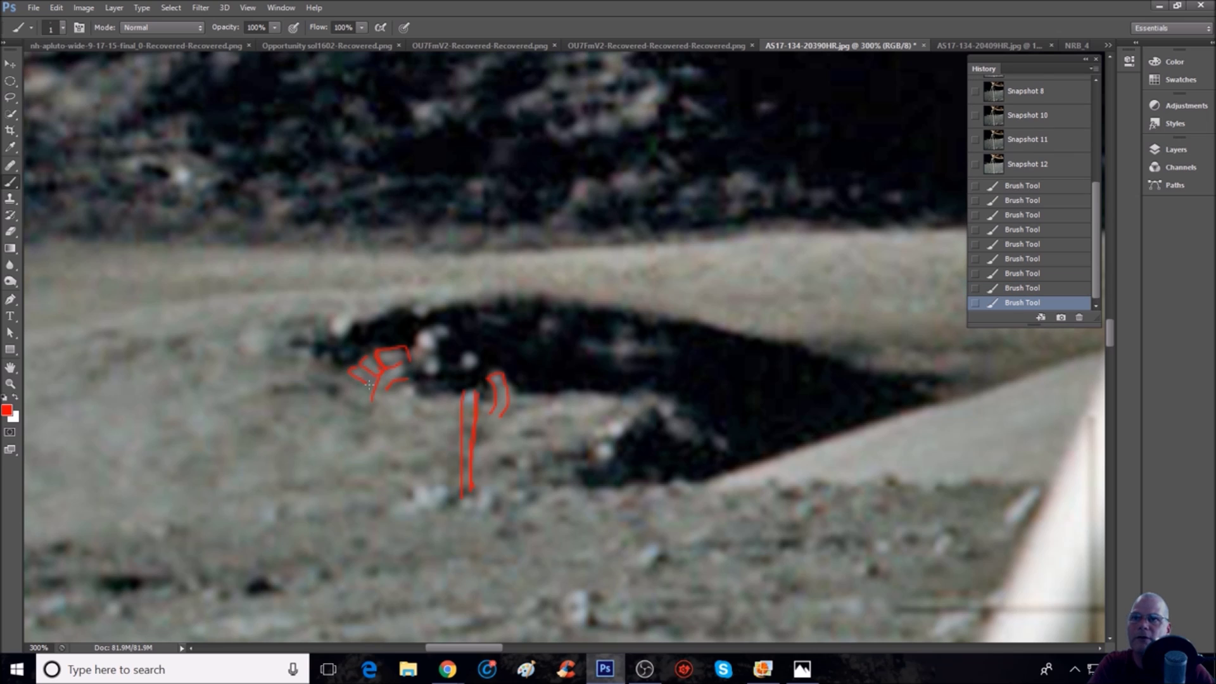
Zoom out and draw a large red outline around the crater area.
key(ctrl+minus)
key(ctrl+minus)
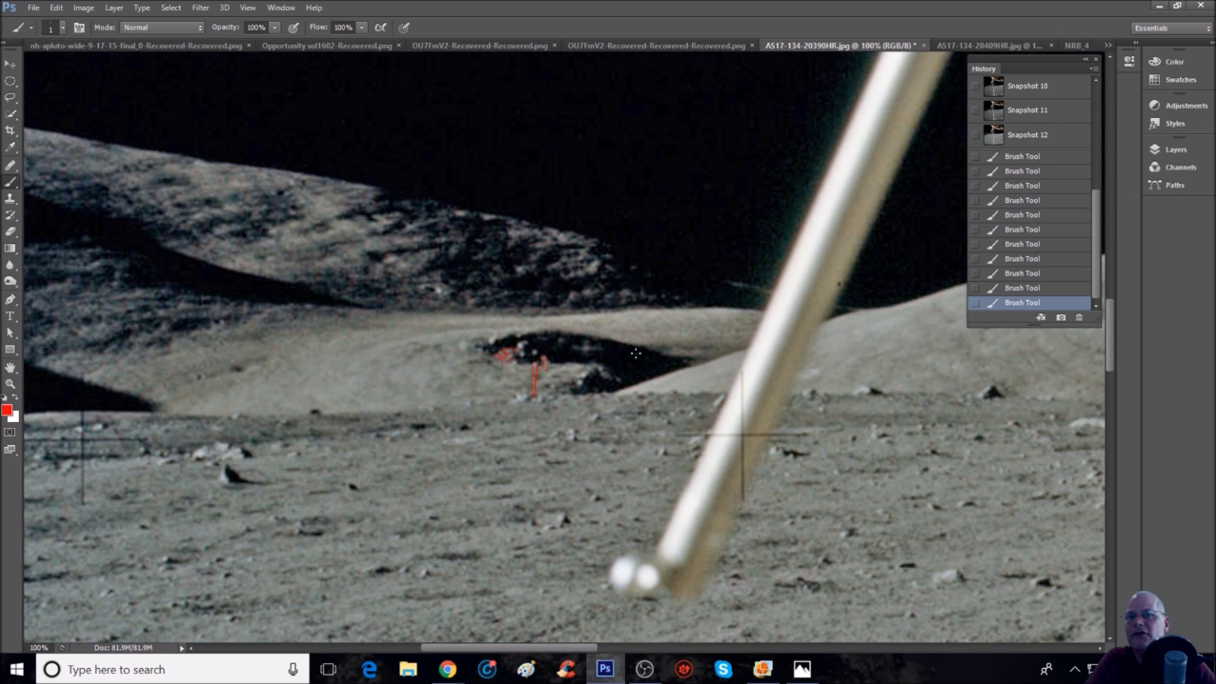
scroll(636, 353, up, 1)
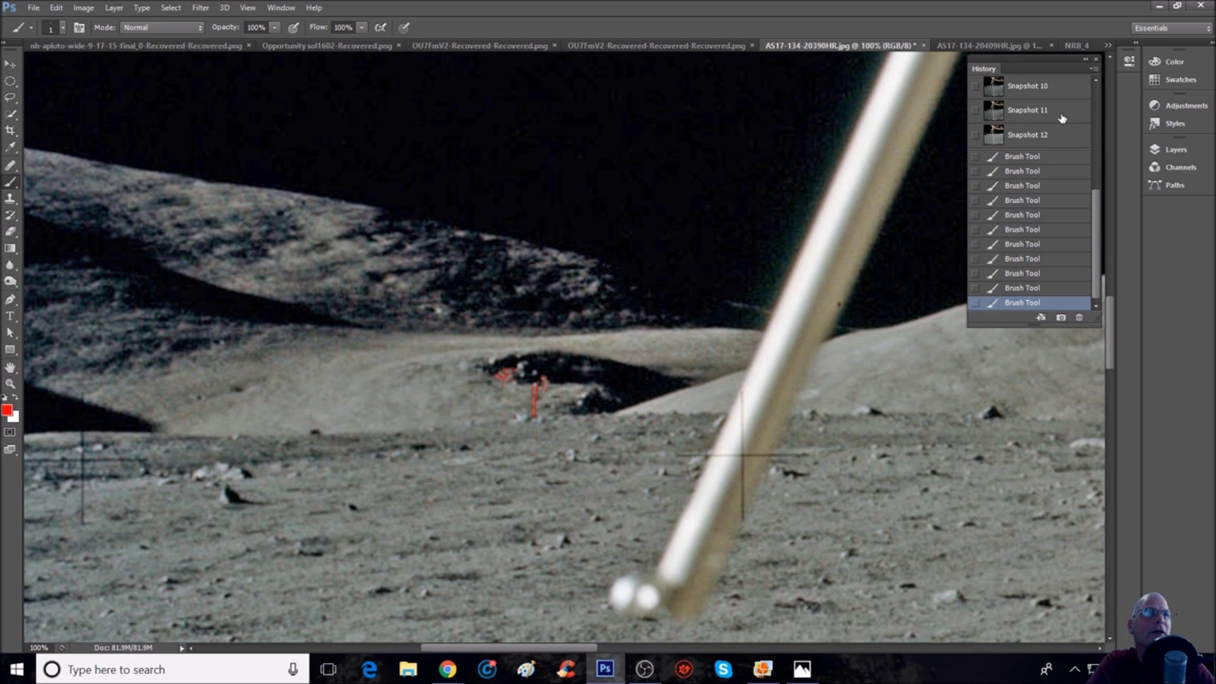
scroll(1062, 119, up, 3)
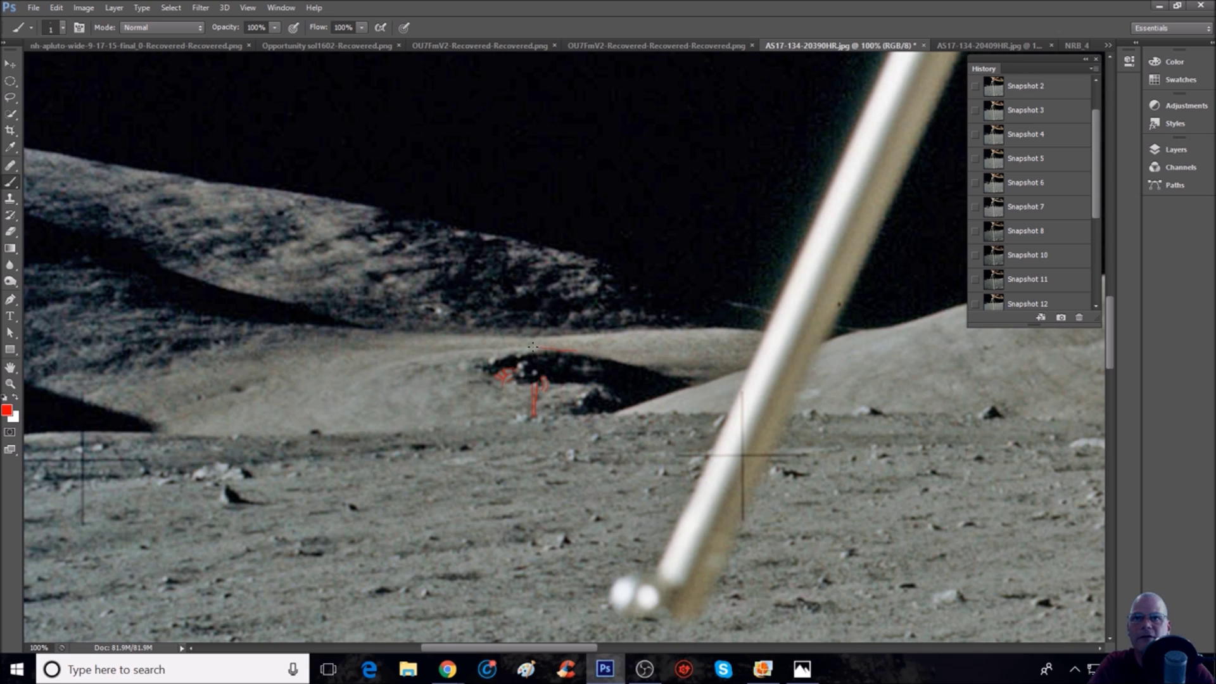
mouse_move(533, 347)
mouse_down()
mouse_move(434, 349)
mouse_move(358, 370)
mouse_up()
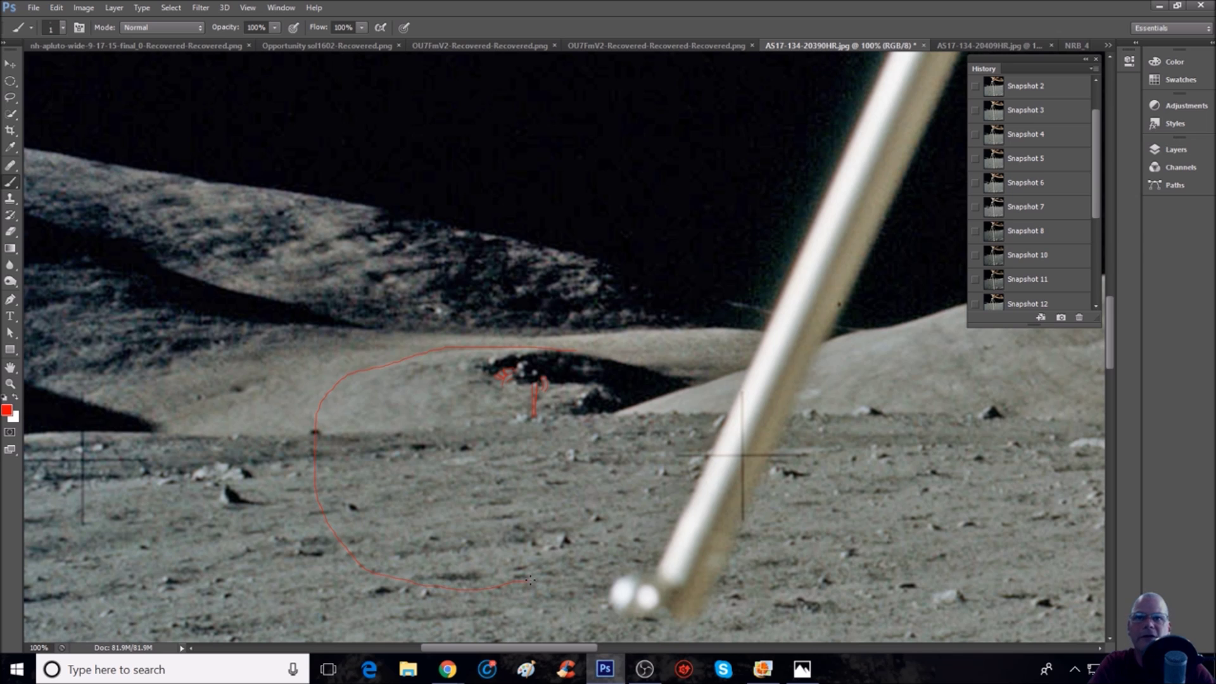
Step through History snapshots, ending on Snapshot 8 with no red strokes.
scroll(1033, 190, up, 5)
click(1026, 158)
scroll(253, 345, down, 2)
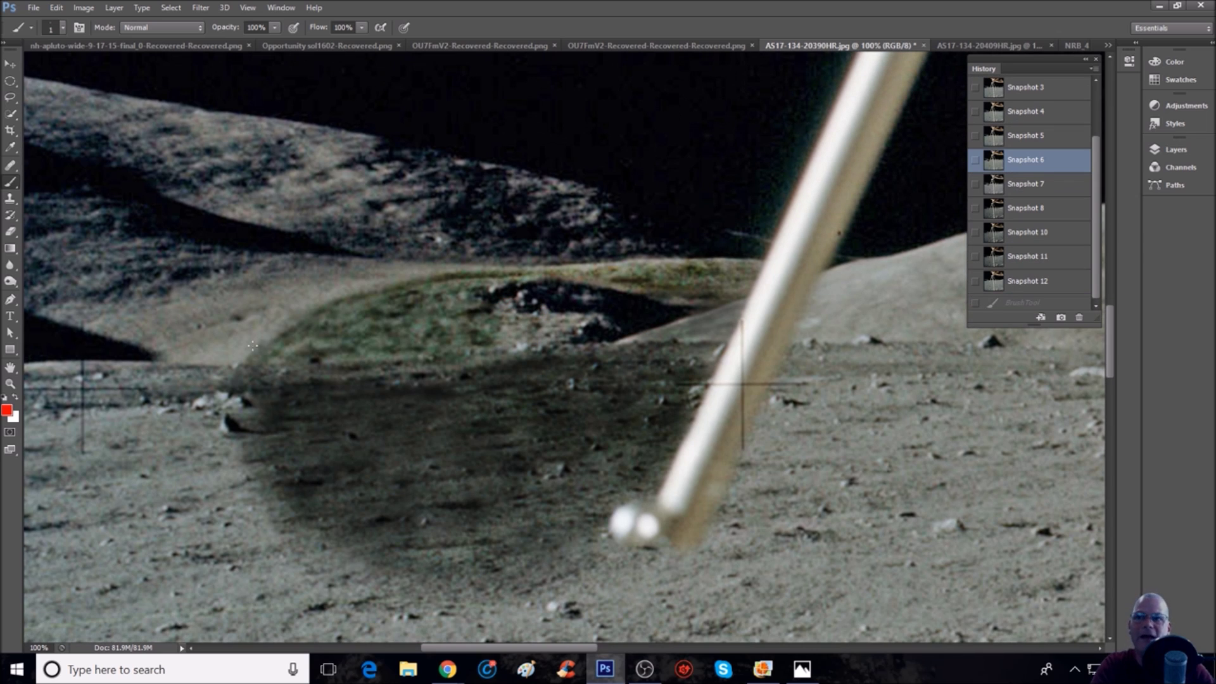
click(1035, 137)
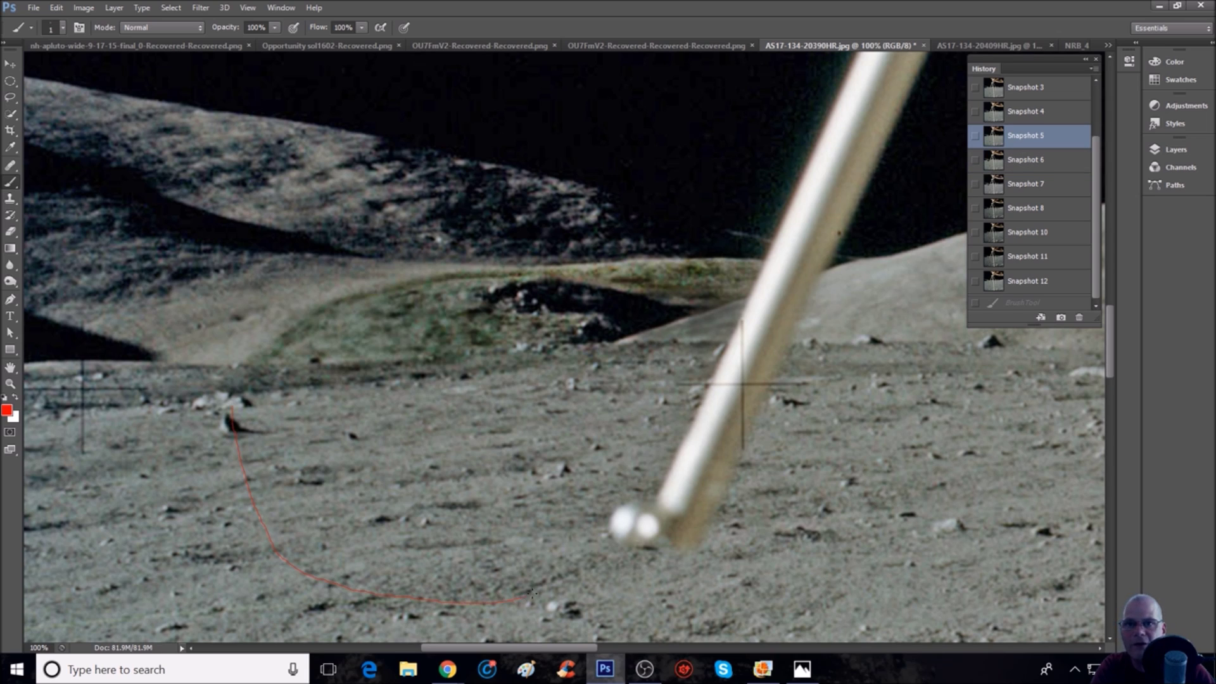
click(1058, 185)
click(1045, 210)
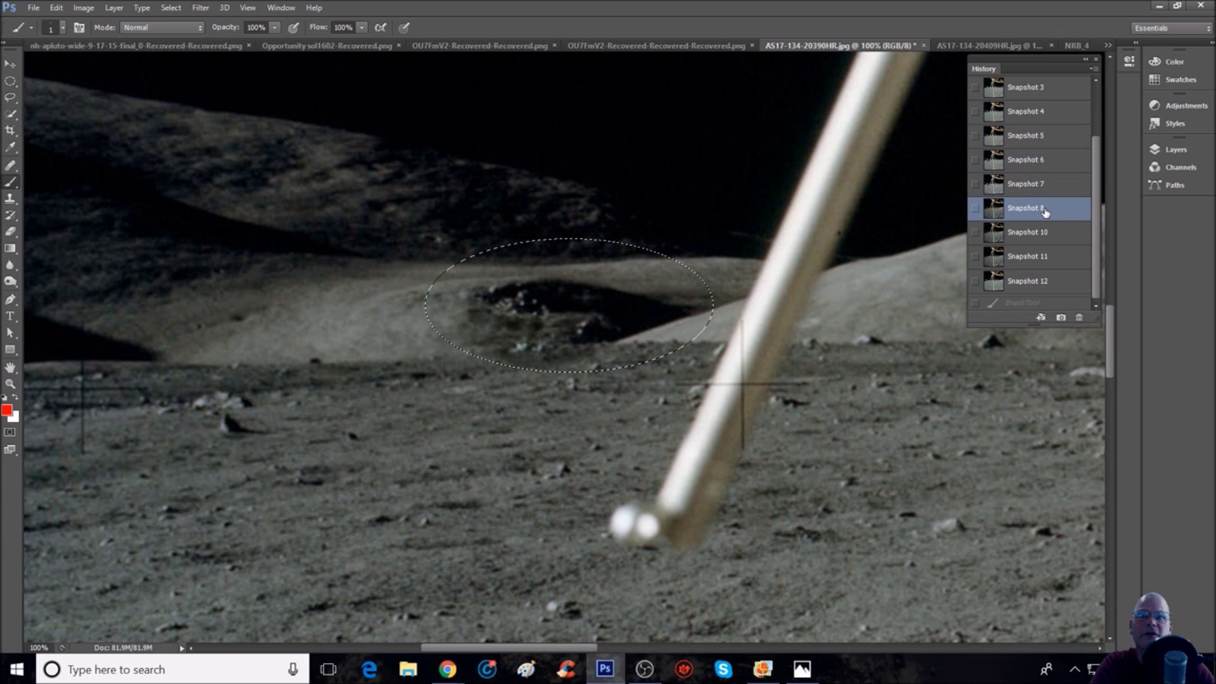
key(ctrl+plus)
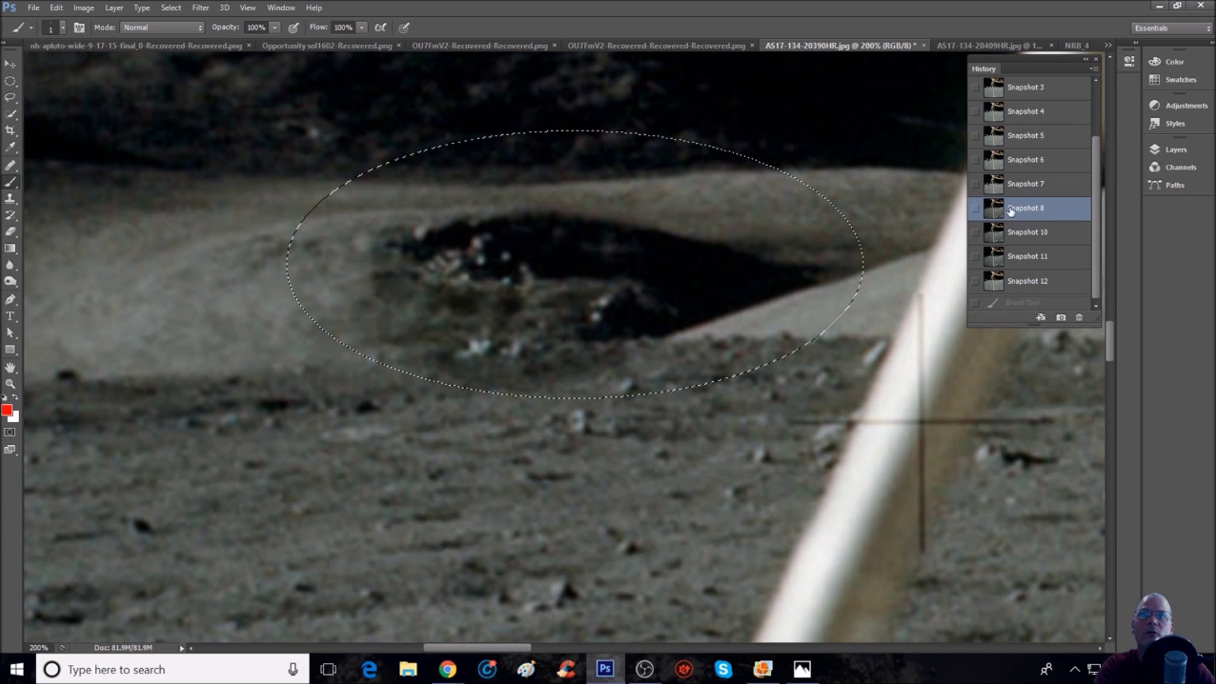
scroll(925, 182, up, 1)
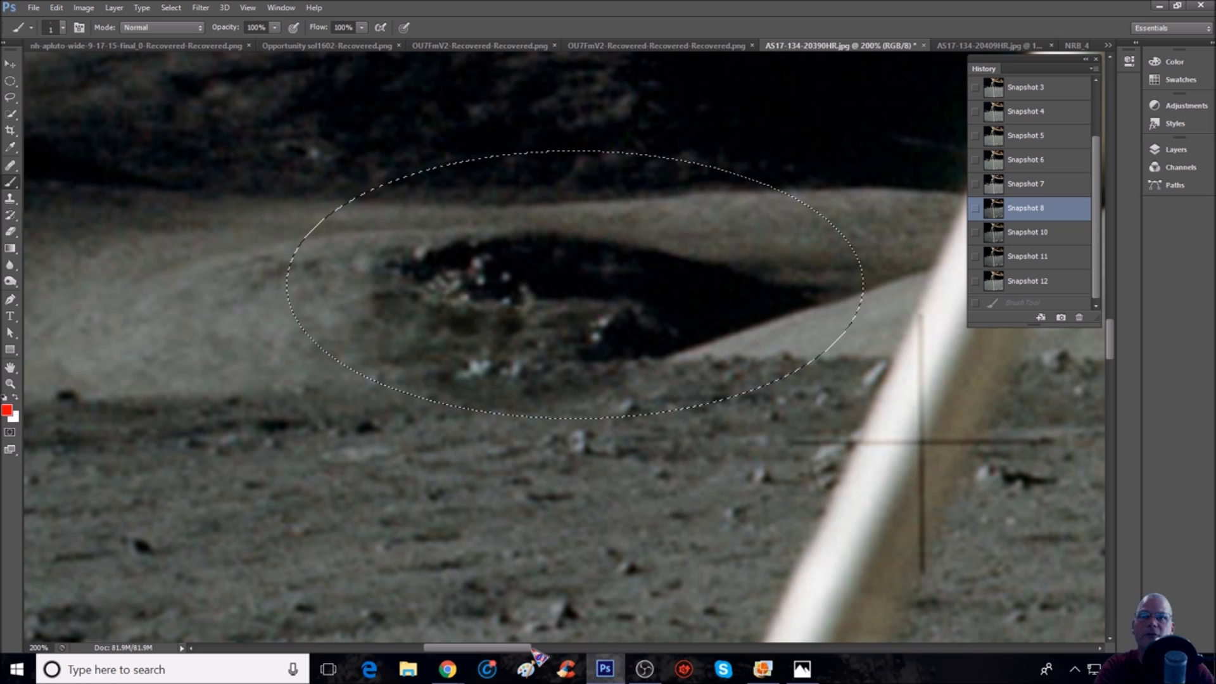
click(1047, 235)
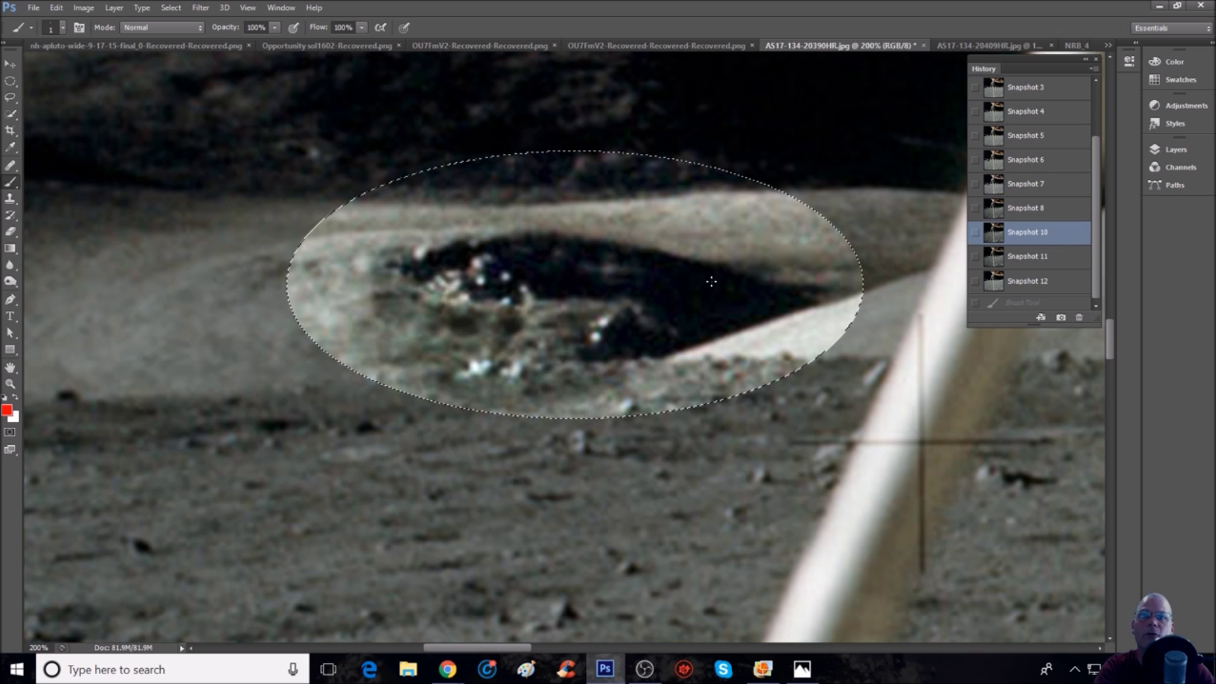
click(1044, 282)
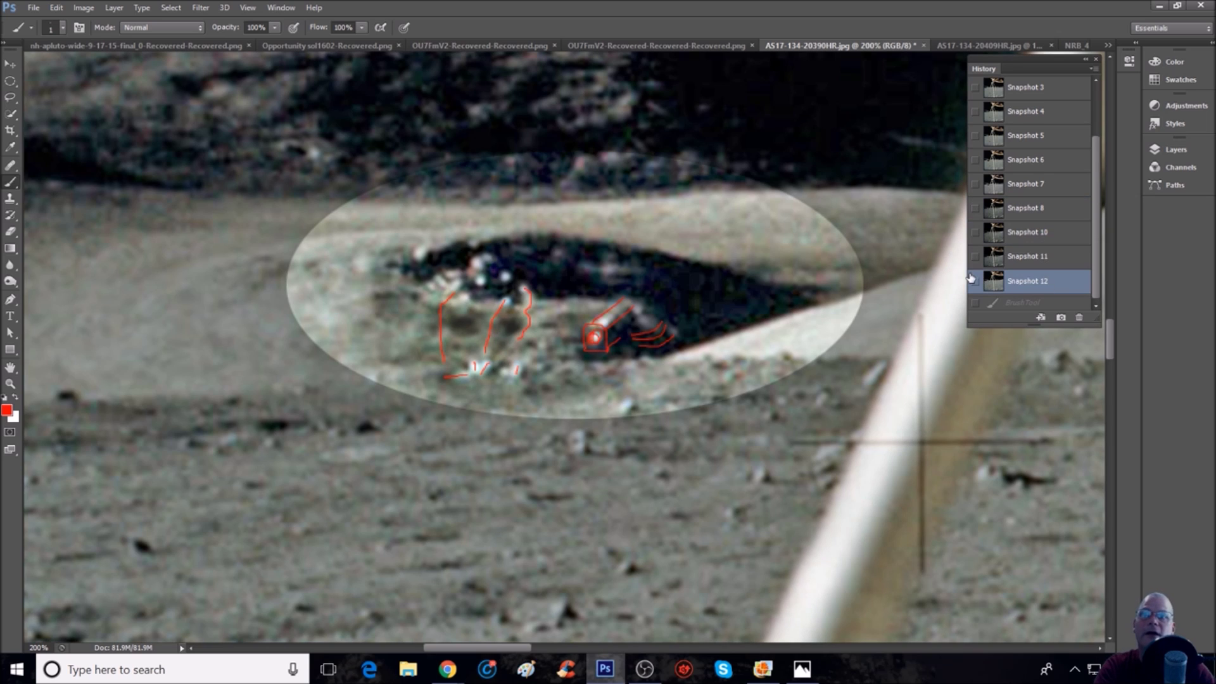
click(1042, 260)
key(ctrl+plus)
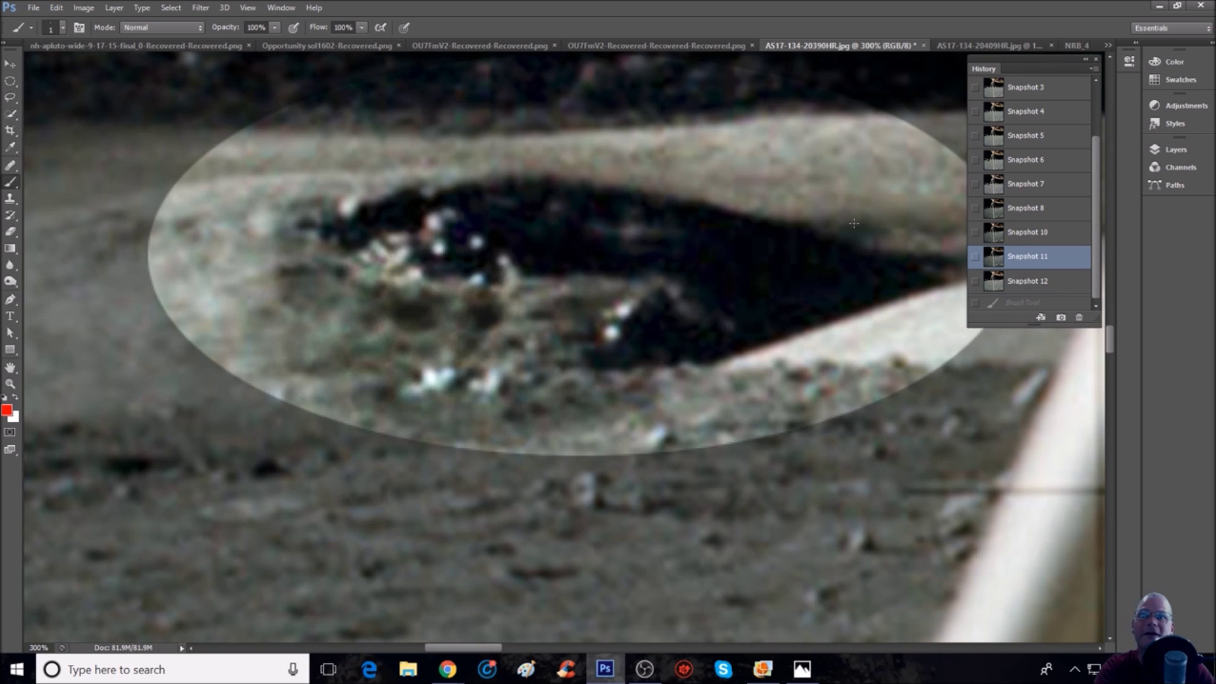
scroll(570, 228, up, 3)
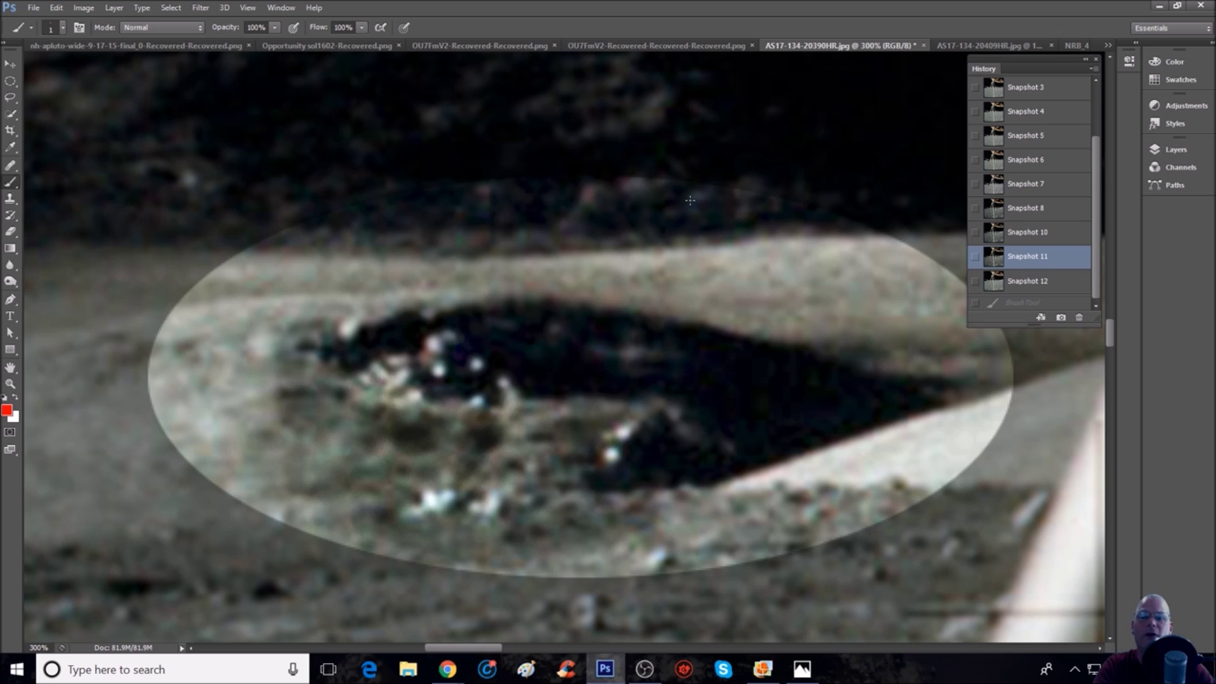
key(ctrl+minus)
key(ctrl+minus)
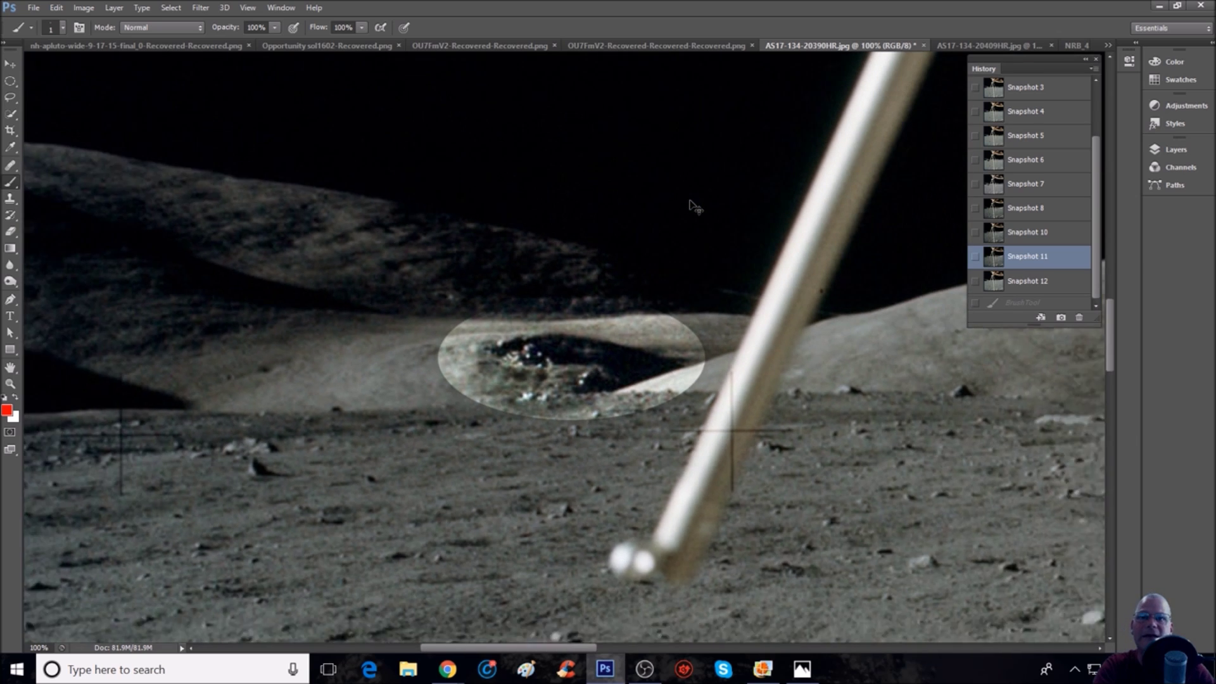
key(ctrl+minus)
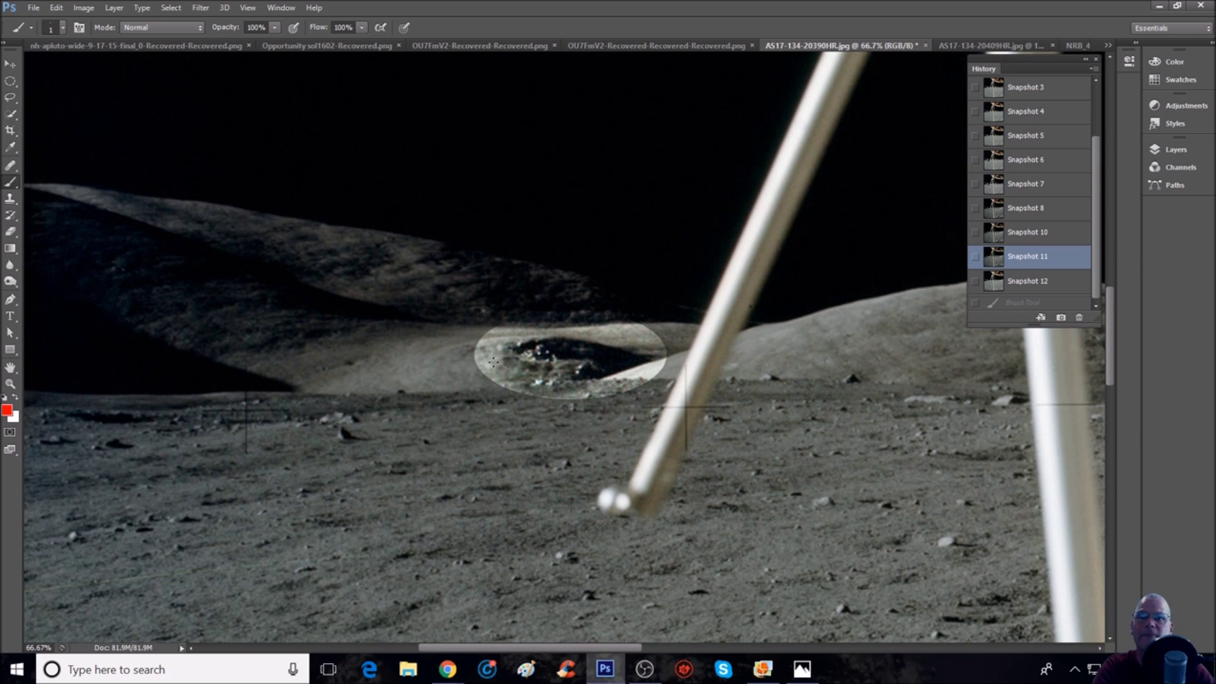
key(ctrl+plus)
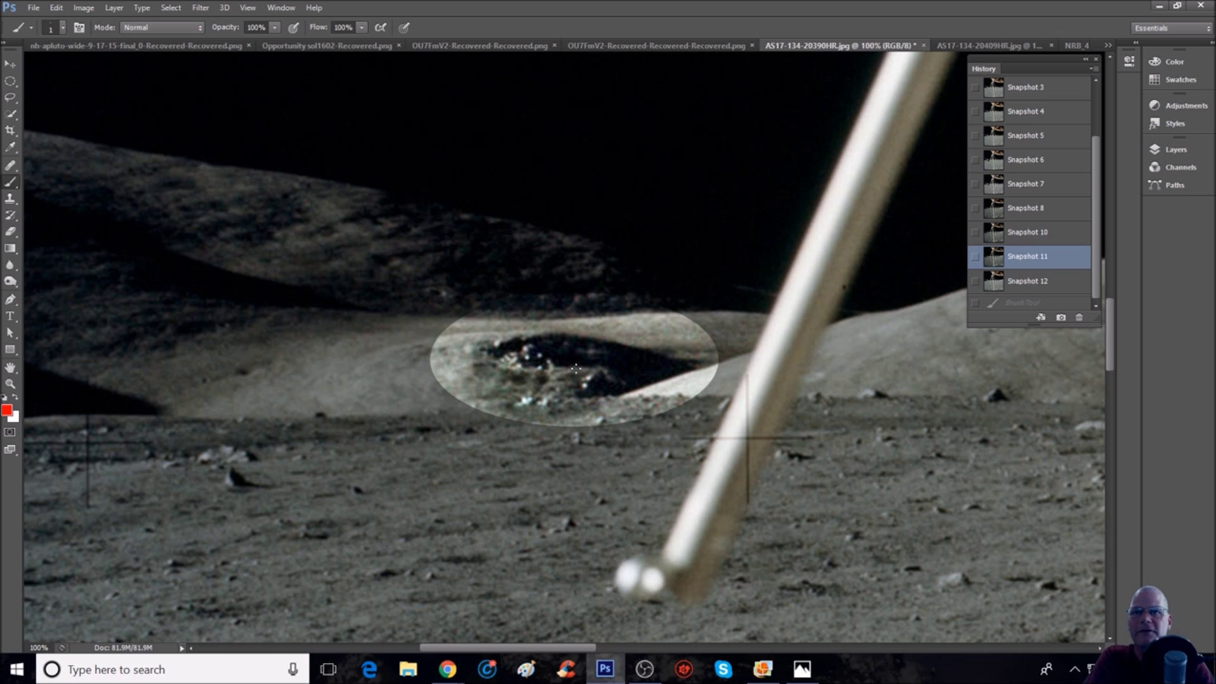
key(ctrl+plus)
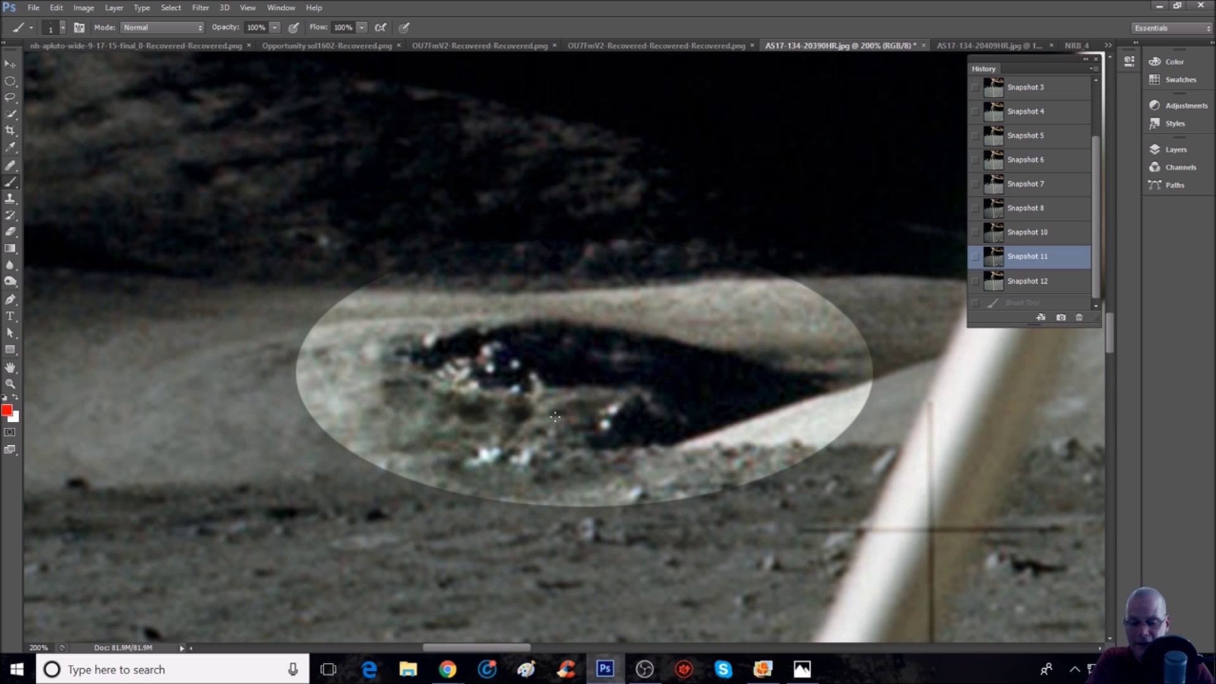
key(ctrl+plus)
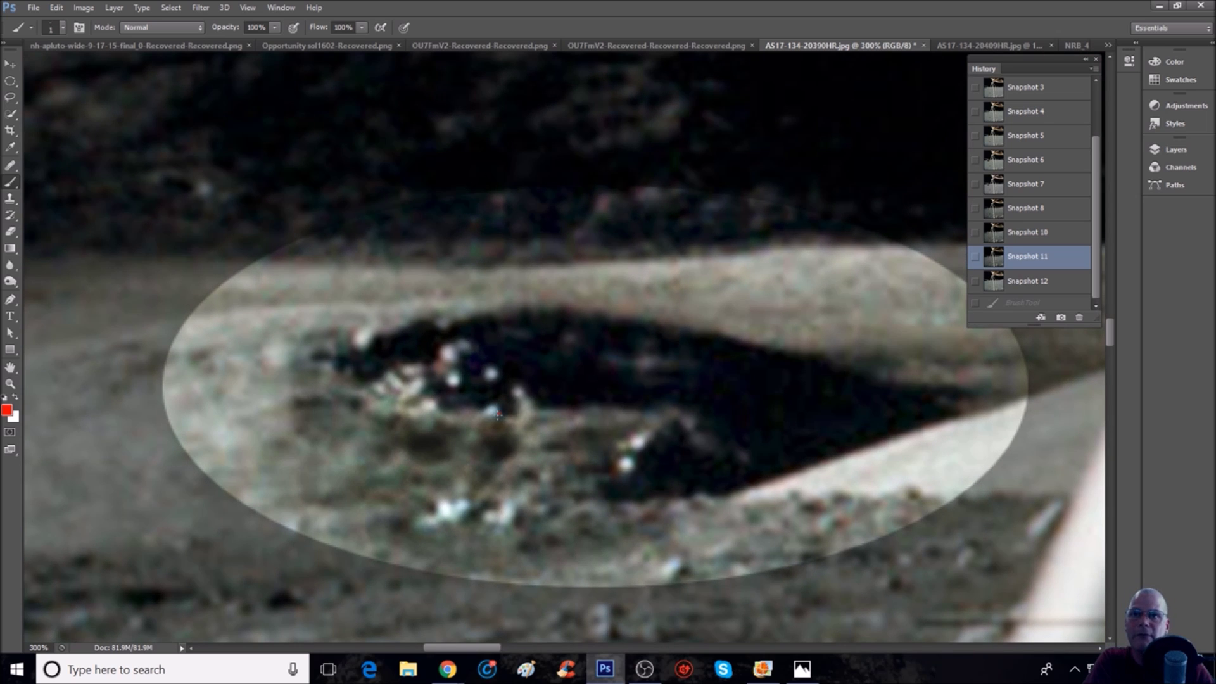
Sketch red strokes and small marks near the lower bright rocks, then revert to Snapshot 11.
mouse_move(485, 429)
mouse_down()
mouse_move(475, 453)
mouse_move(501, 415)
mouse_move(489, 407)
mouse_up()
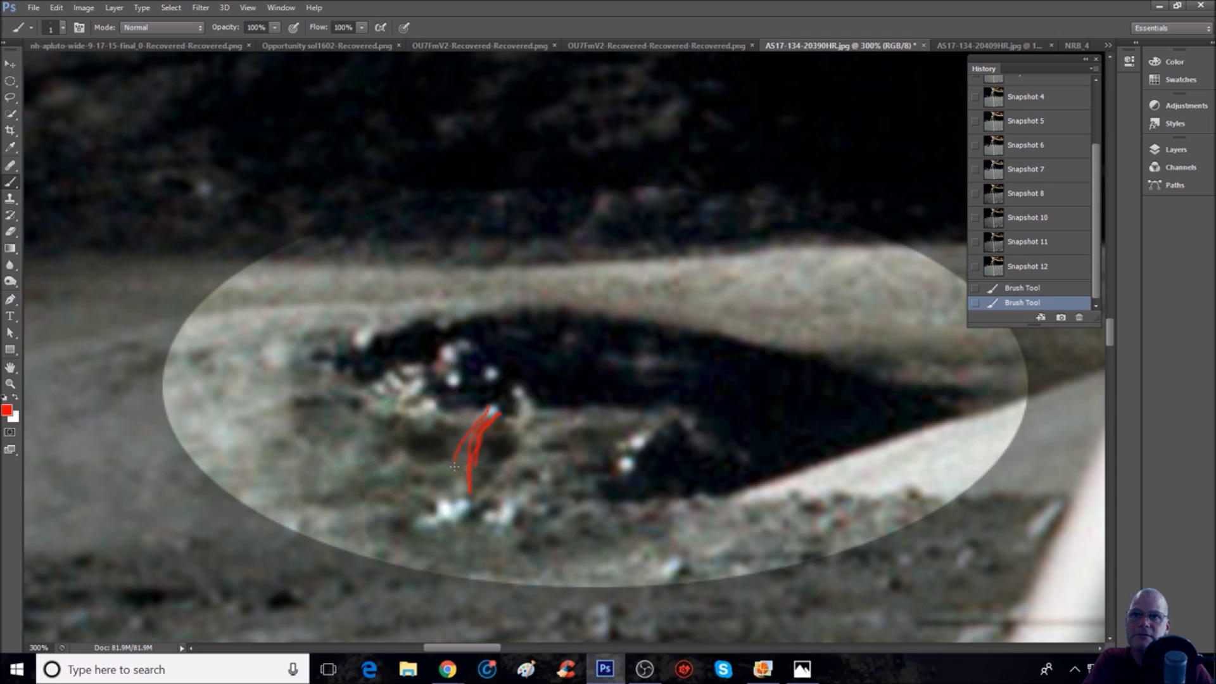
drag(460, 493, 439, 531)
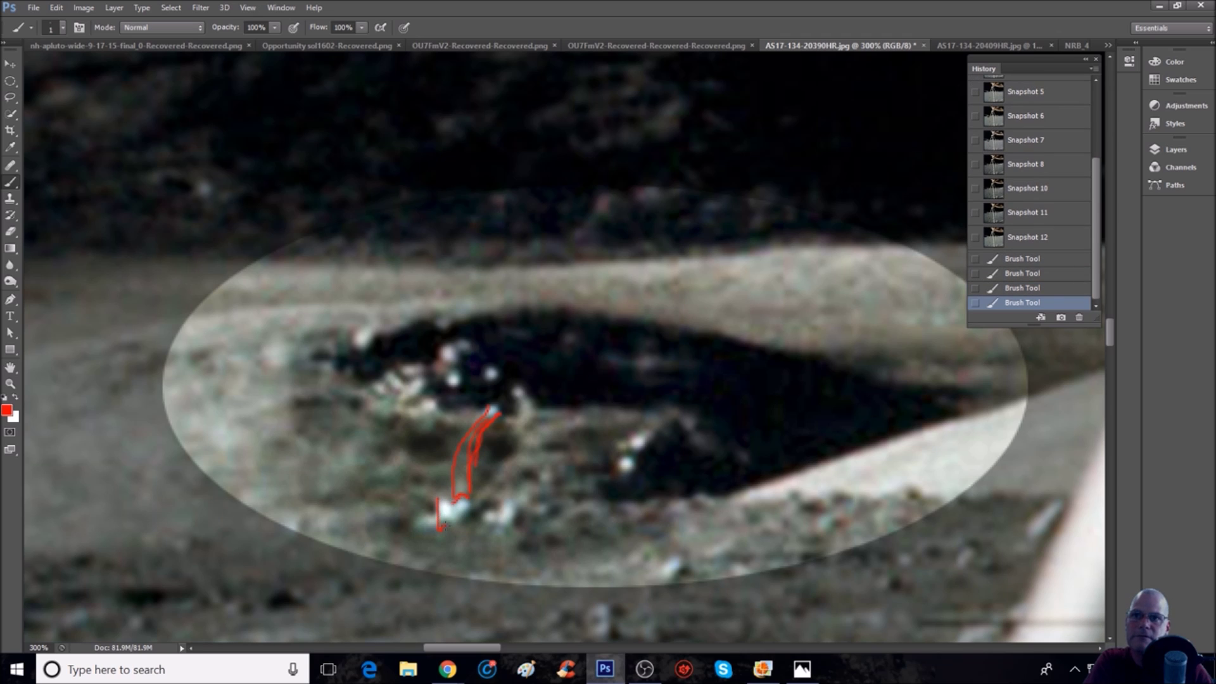
drag(442, 523, 450, 516)
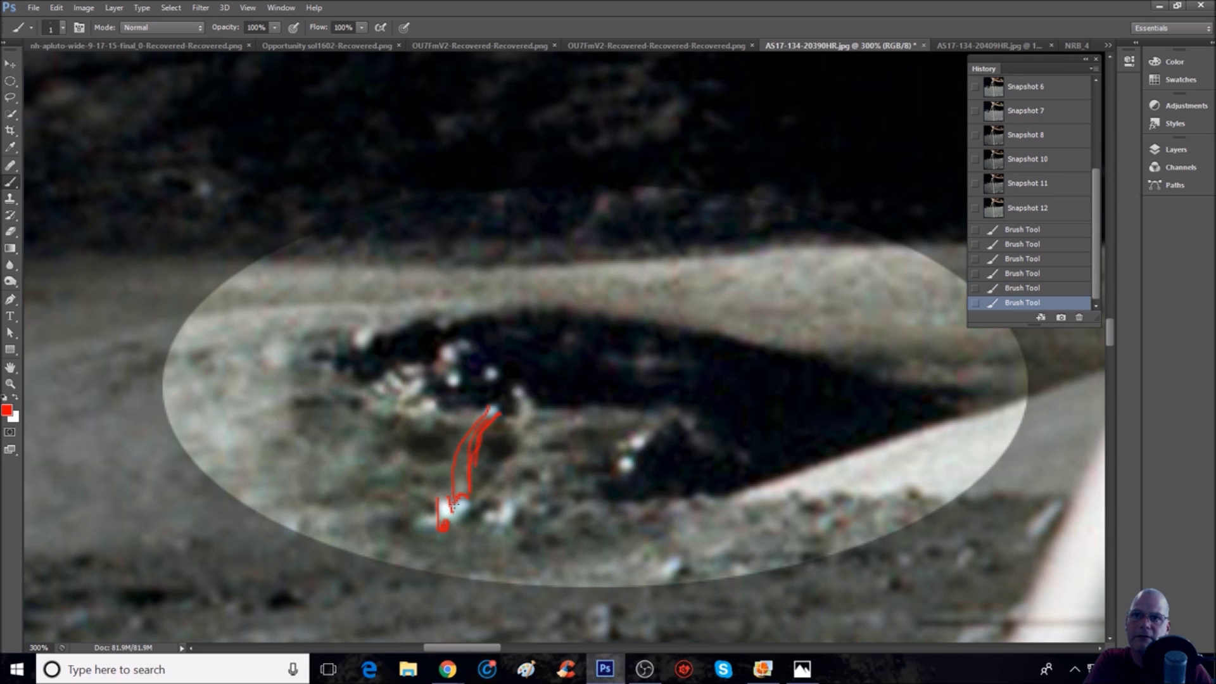
click(433, 509)
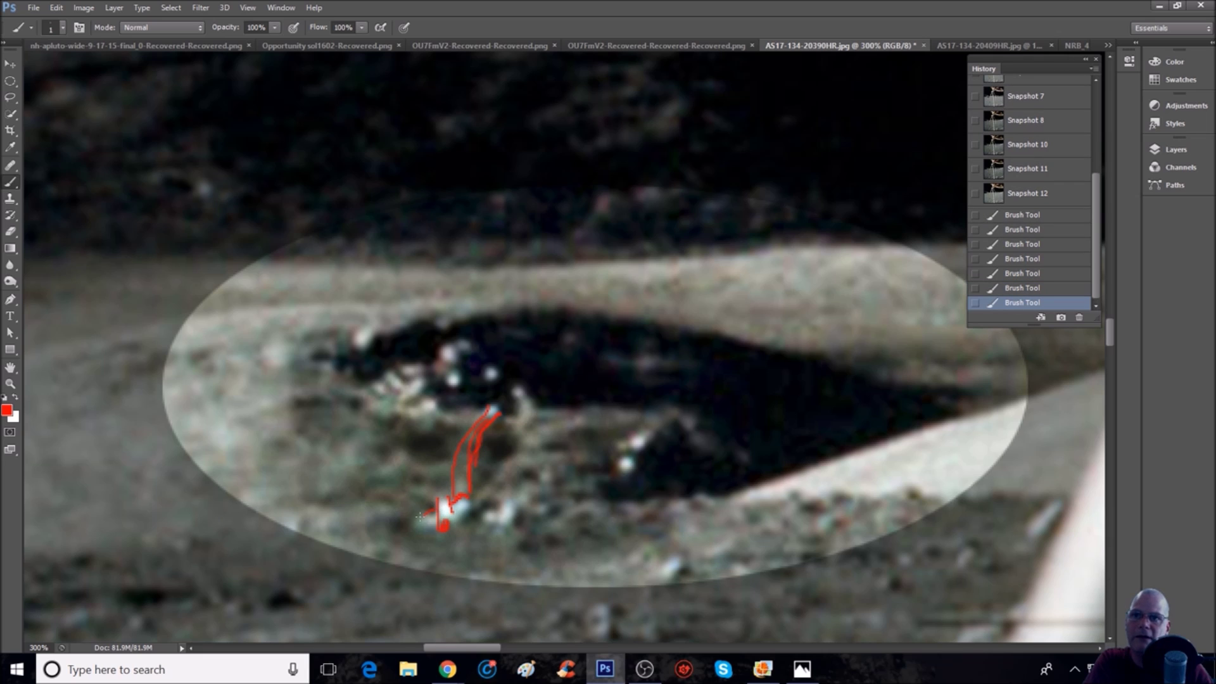
click(428, 527)
drag(443, 526, 469, 508)
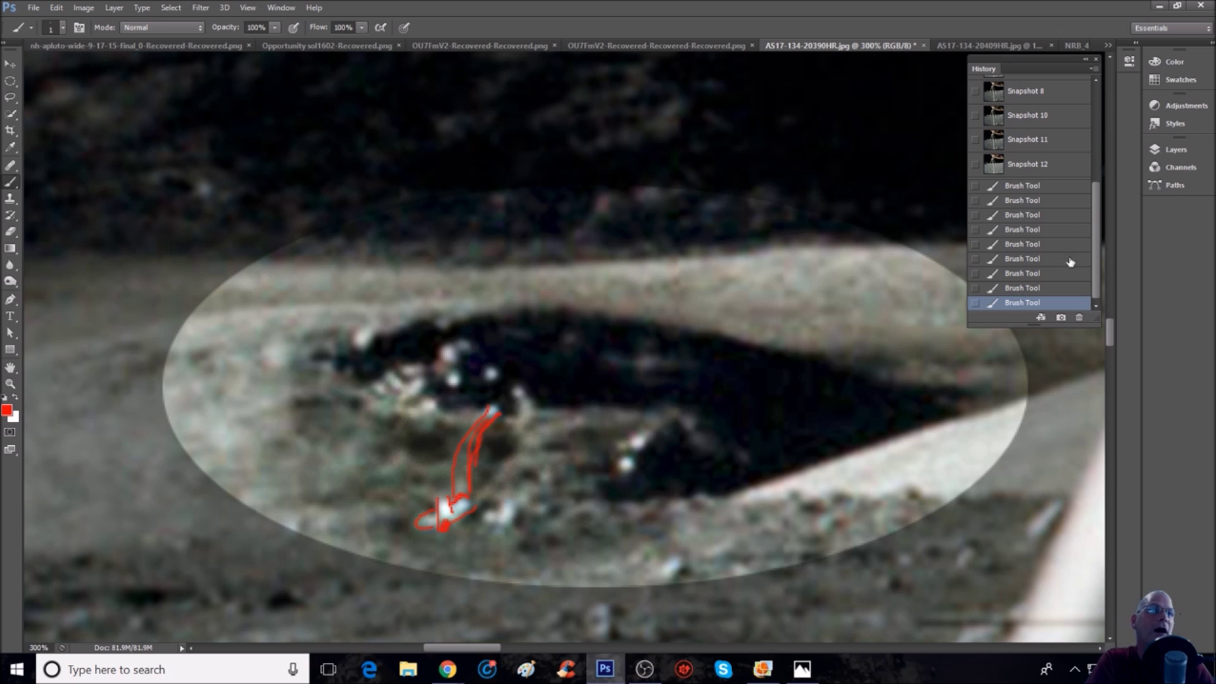
click(1052, 142)
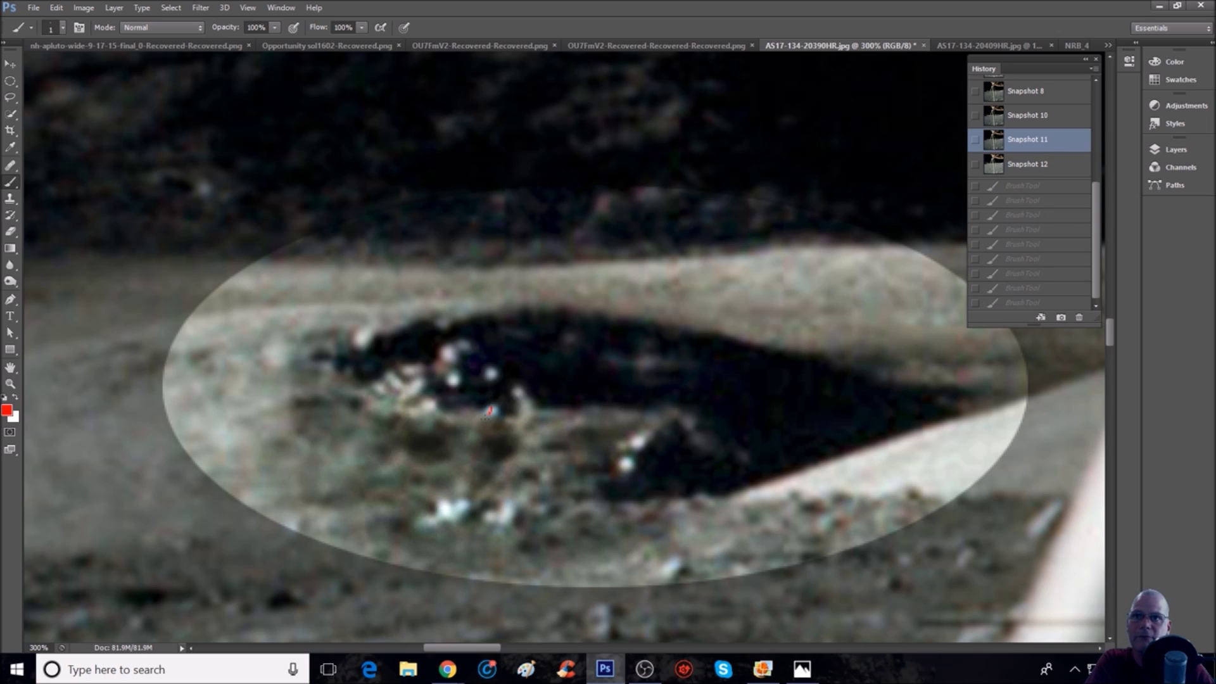
Circle the upper and lower bright spots in red and add a red U shape inside the lower circle.
click(463, 492)
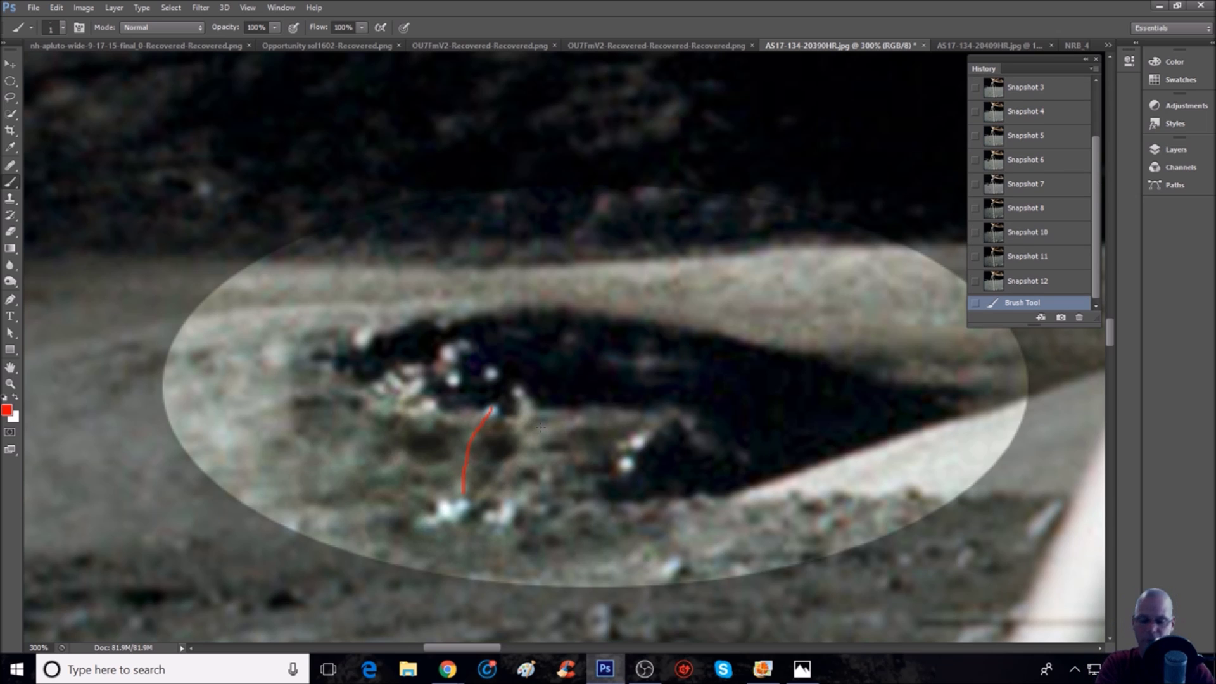
key(ctrl+minus)
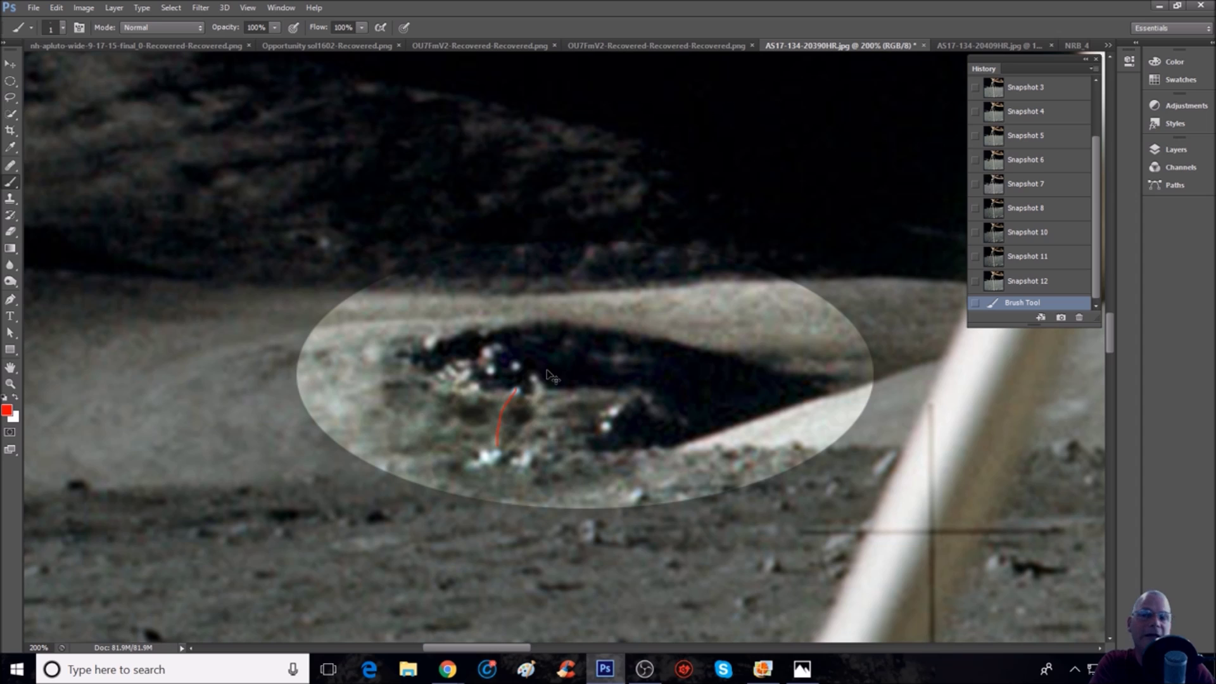
key(ctrl+plus)
mouse_move(467, 318)
mouse_down()
mouse_move(427, 337)
mouse_move(425, 407)
mouse_move(503, 422)
mouse_move(505, 322)
mouse_move(448, 330)
mouse_up()
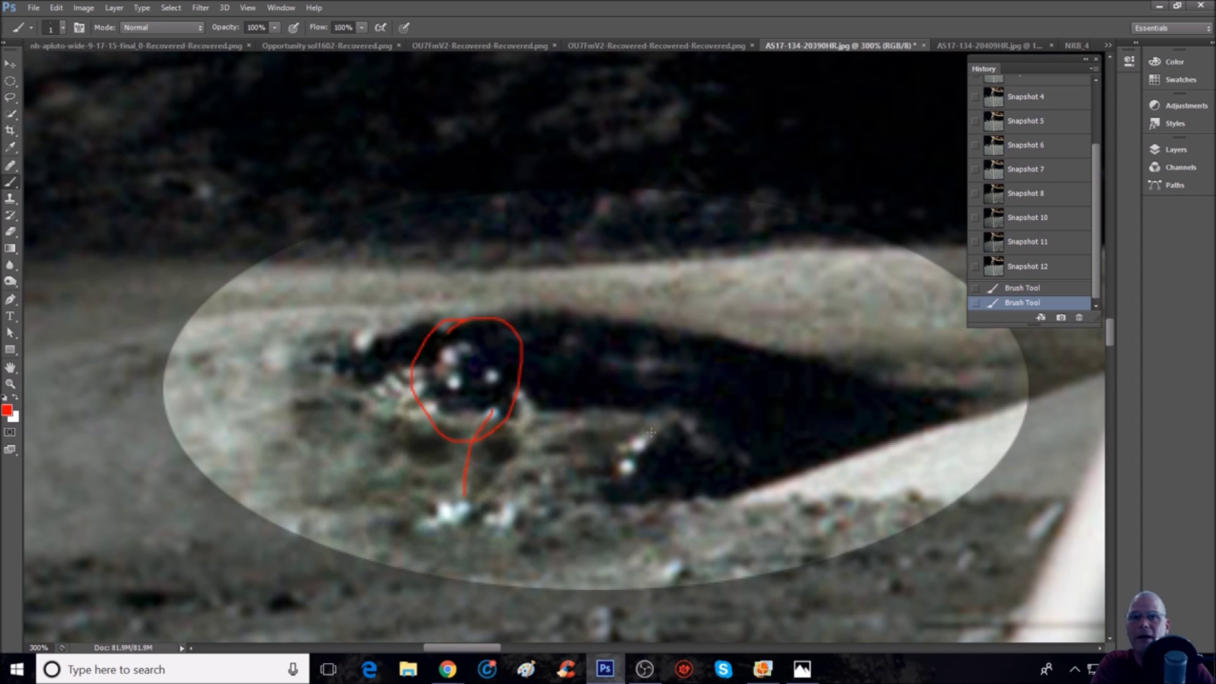
mouse_move(661, 384)
mouse_down()
mouse_move(624, 413)
mouse_move(591, 495)
mouse_move(619, 511)
mouse_move(728, 418)
mouse_move(668, 387)
mouse_up()
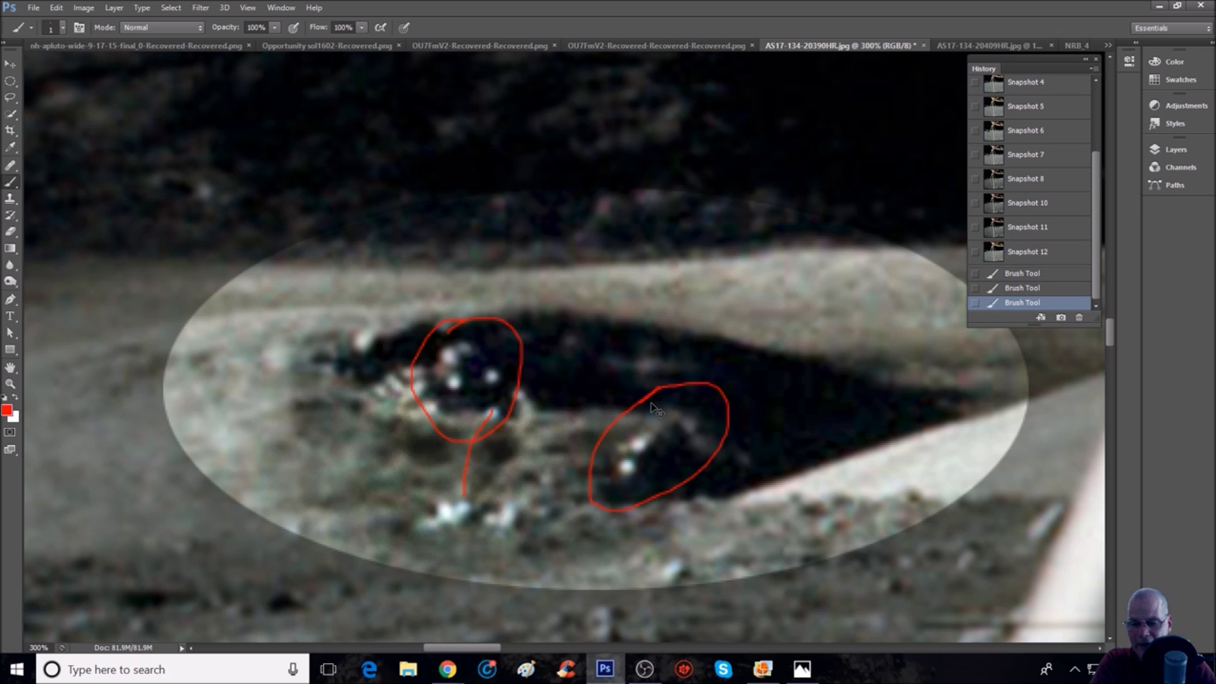
key(ctrl+minus)
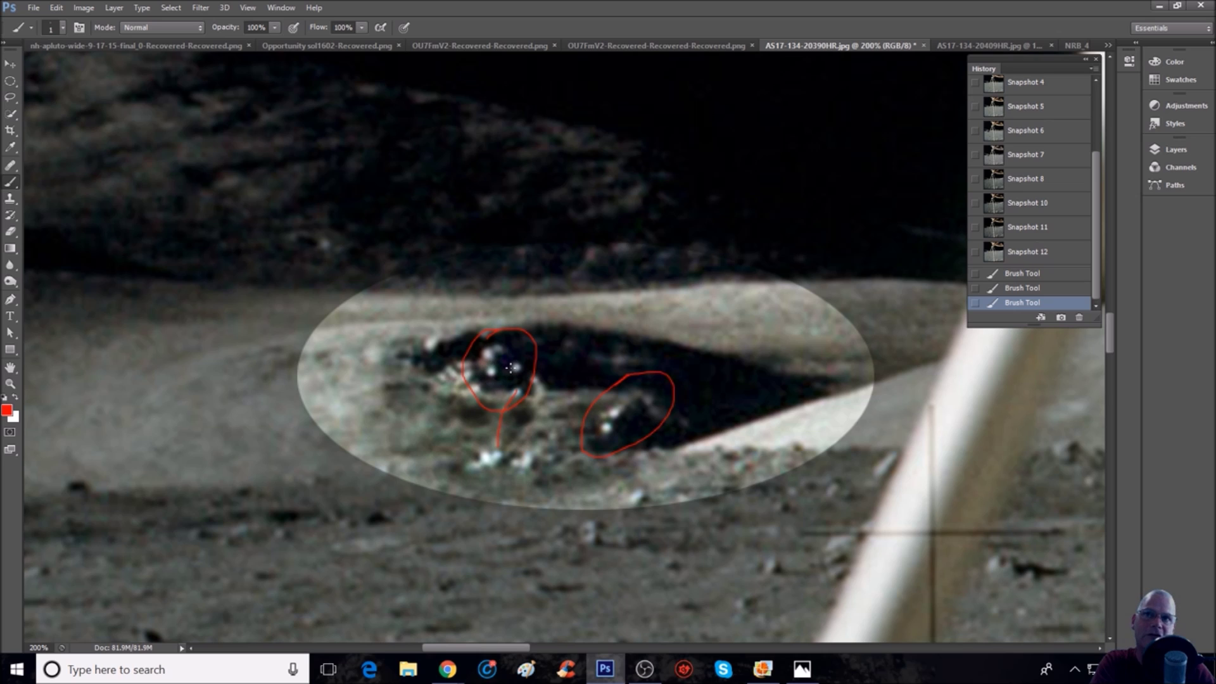
mouse_move(594, 414)
mouse_down()
mouse_move(594, 449)
mouse_move(613, 420)
mouse_up()
Revert to Snapshot 11 to clear the red marks, then show the 2.png Mars end card in Photos.
scroll(435, 385, up, 2)
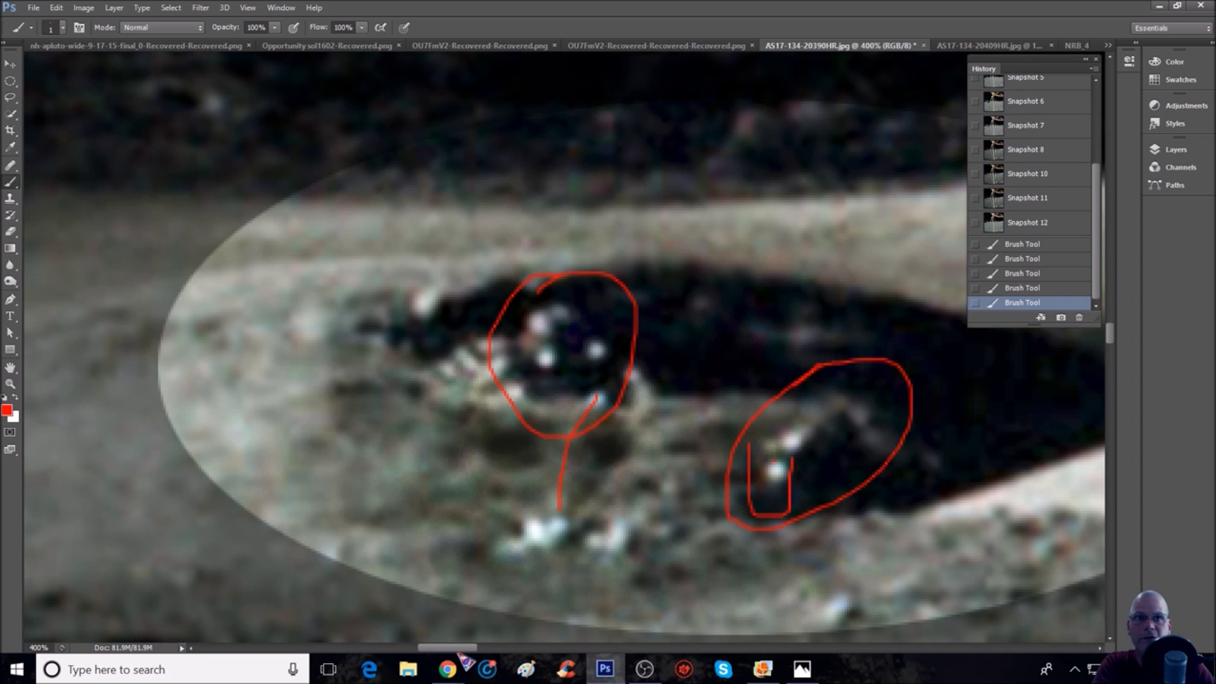
drag(472, 647, 486, 647)
scroll(487, 639, up, 1)
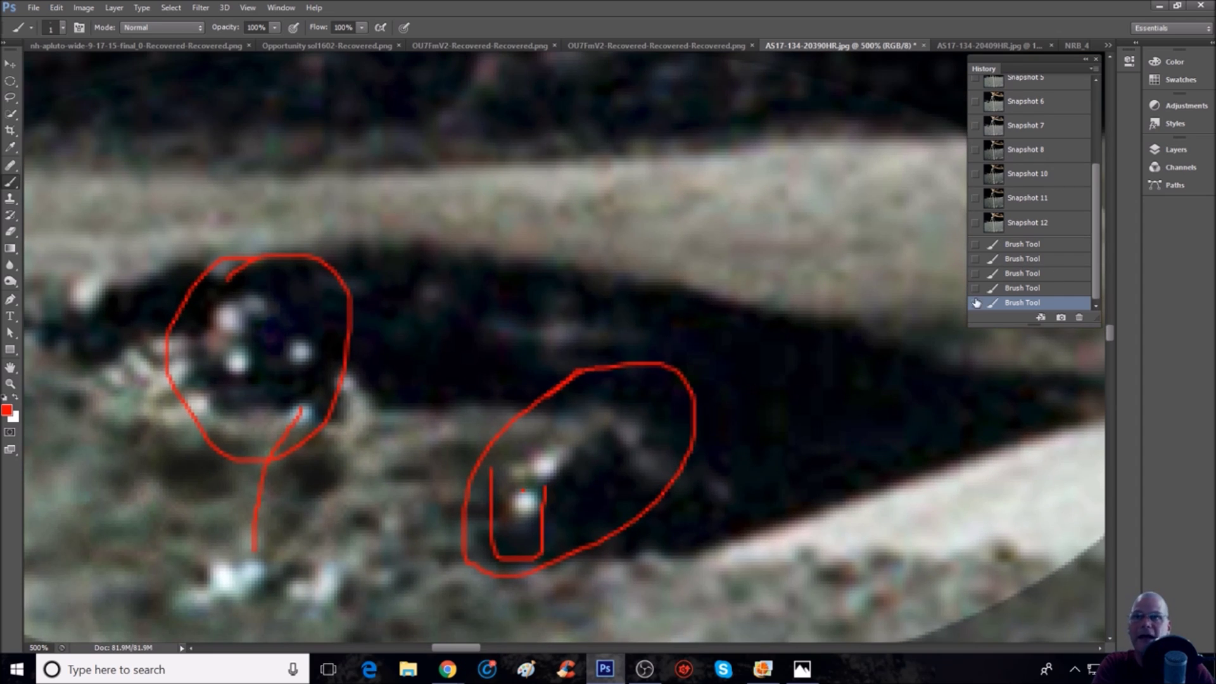
click(1028, 198)
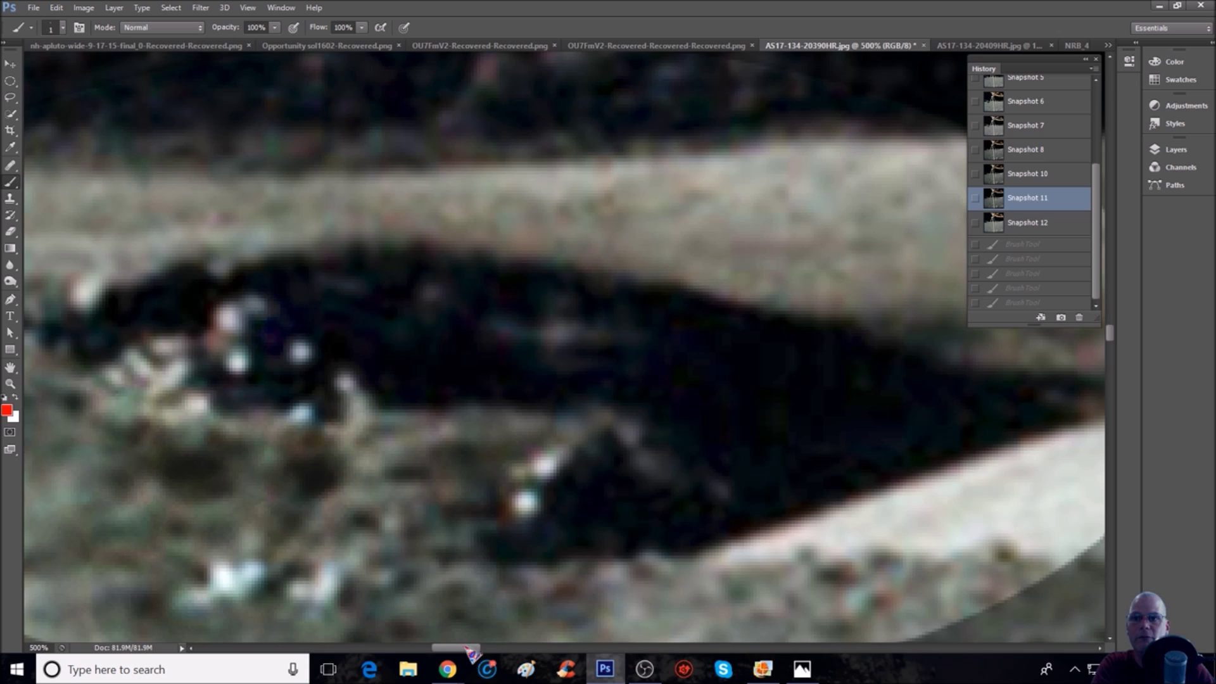
drag(630, 550, 803, 510)
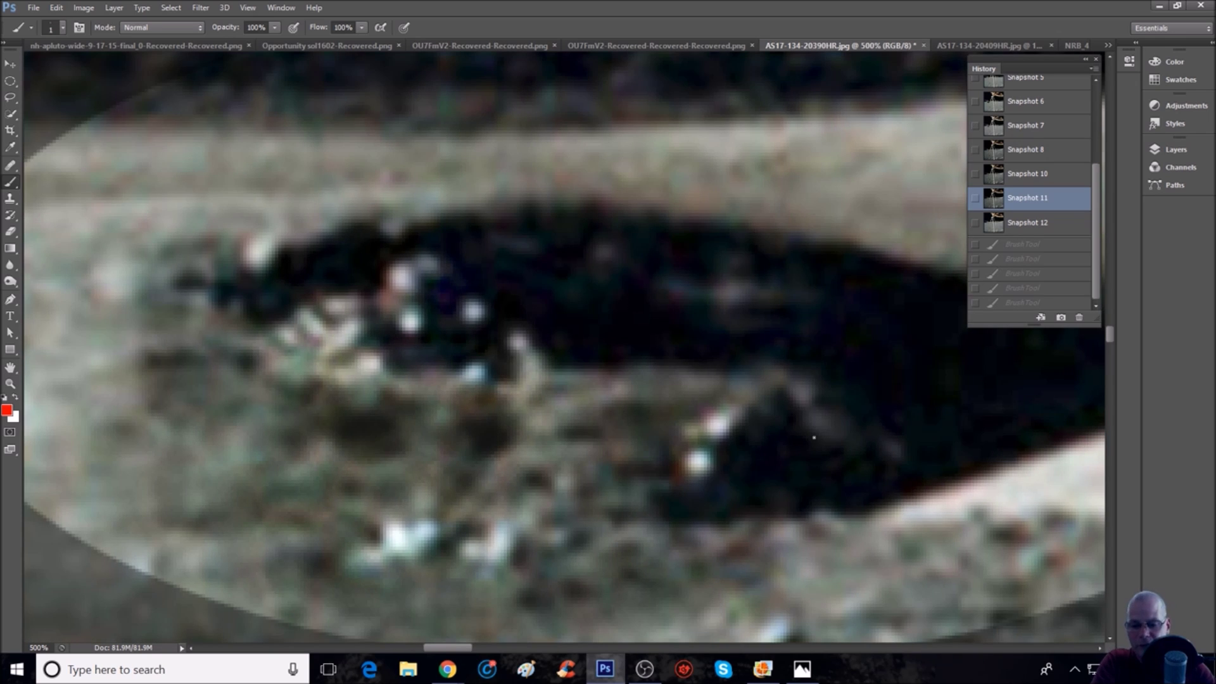
click(802, 669)
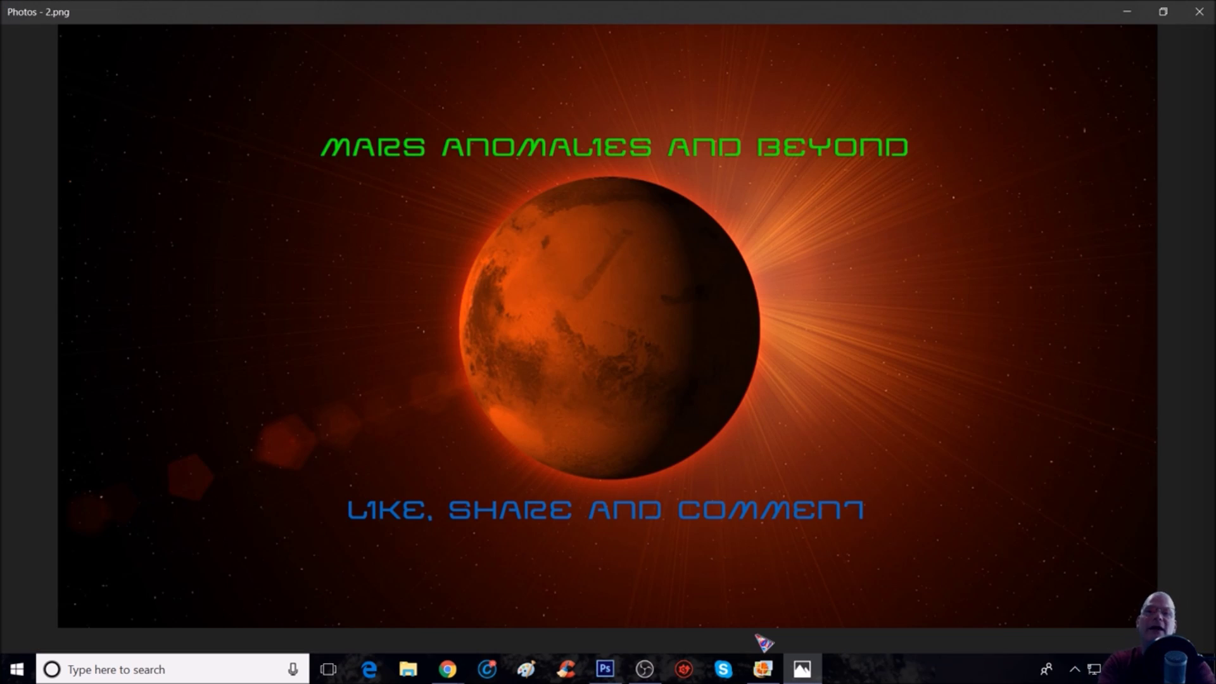